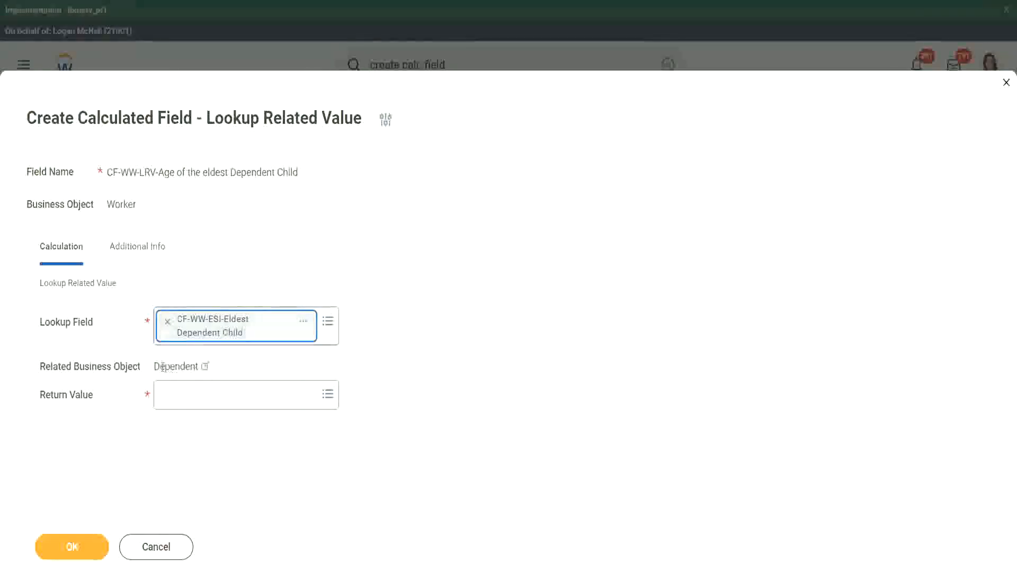
Examine the related business object and the details of the lookup field CF-WW-ESI-Eldest Dependent Child
drag(155, 366, 204, 367)
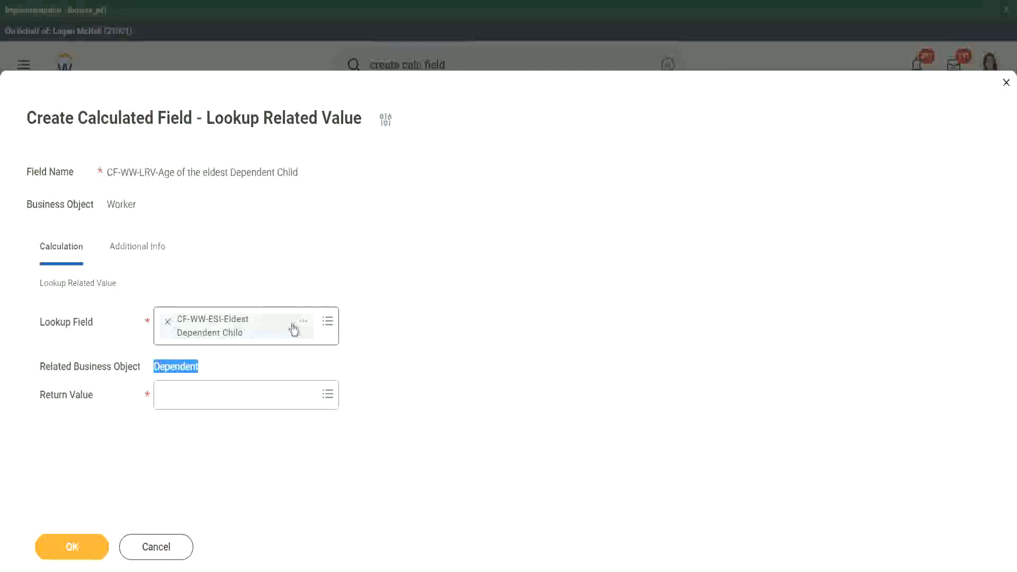
click(303, 326)
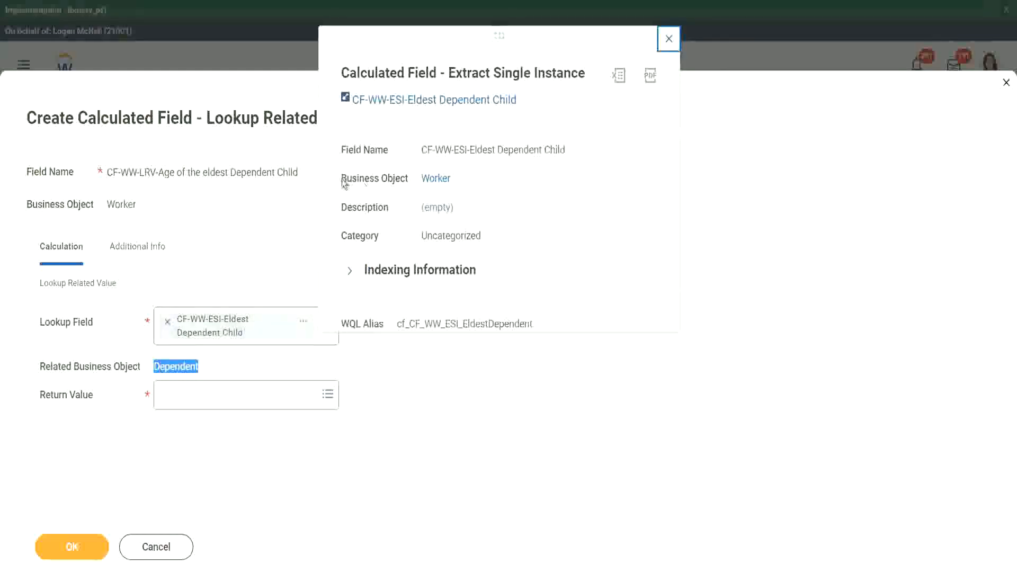
drag(341, 179, 411, 180)
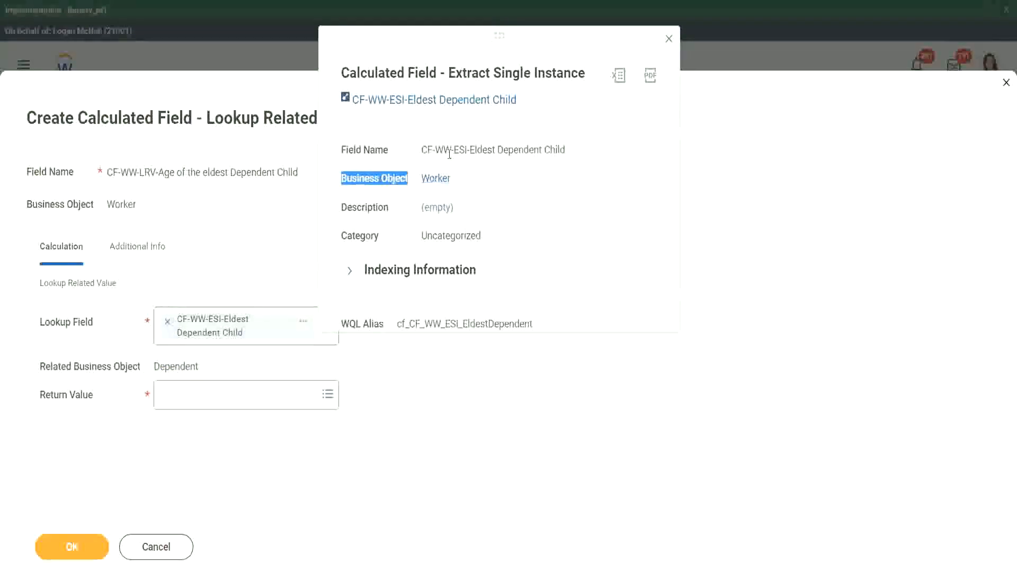
drag(459, 150, 487, 150)
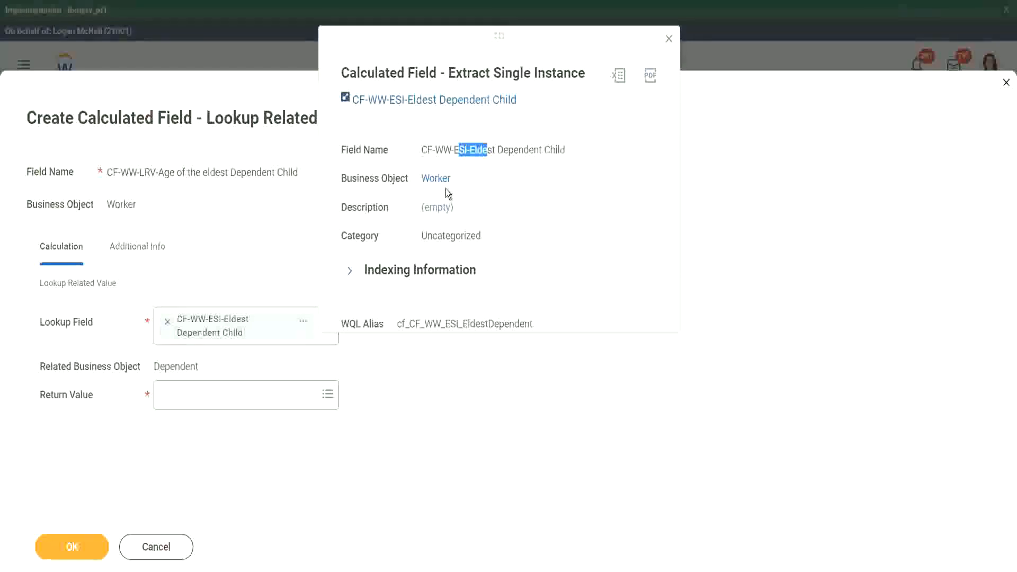
click(669, 38)
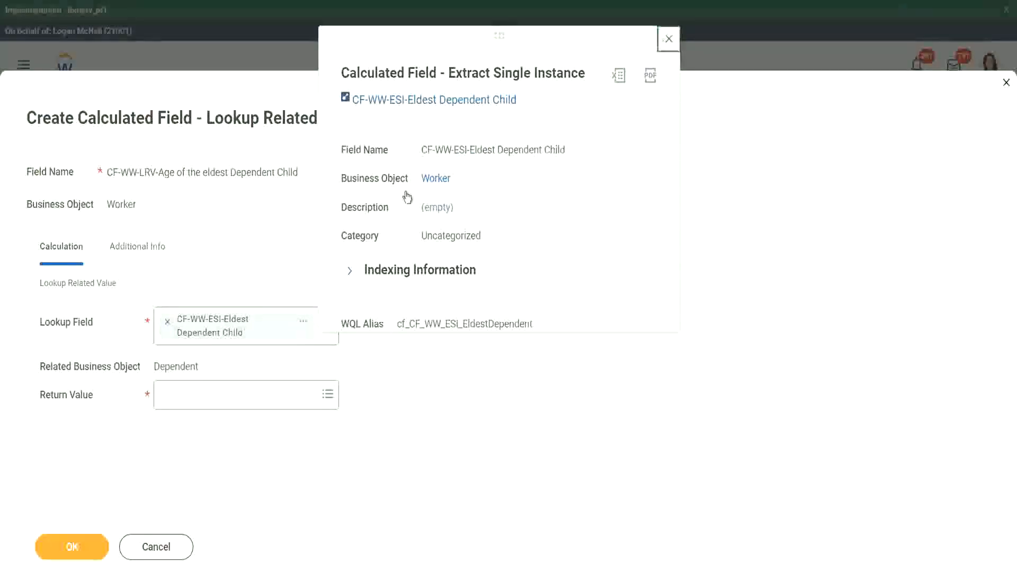
drag(154, 366, 199, 366)
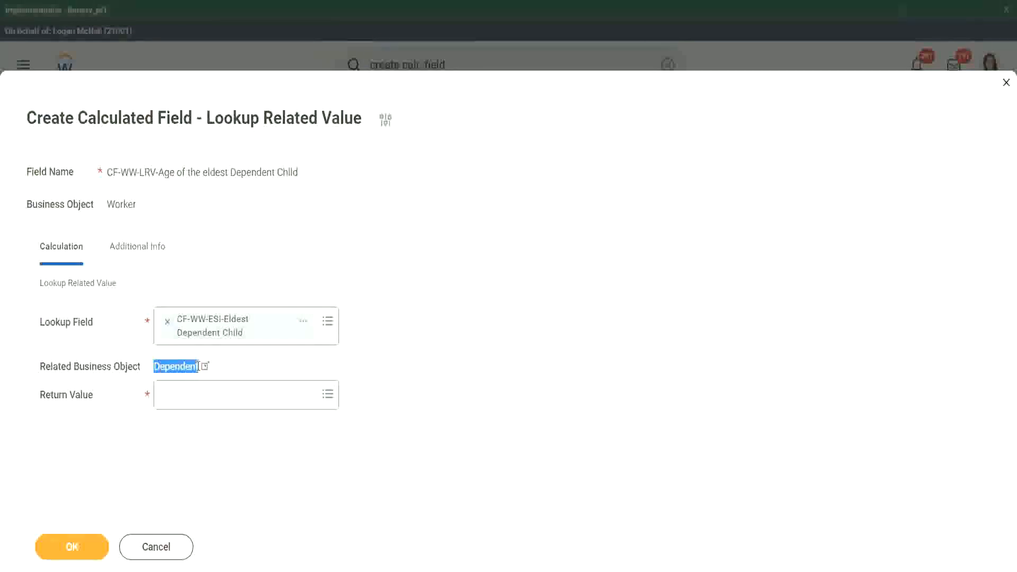
Set the calculated field's return value to the Age field of the Dependent object
click(180, 398)
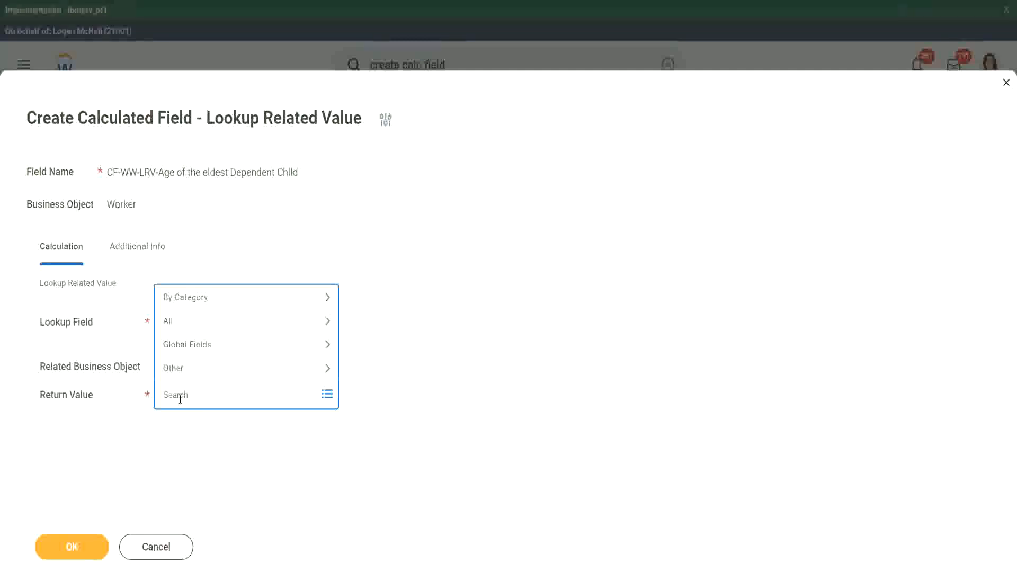
text(age)
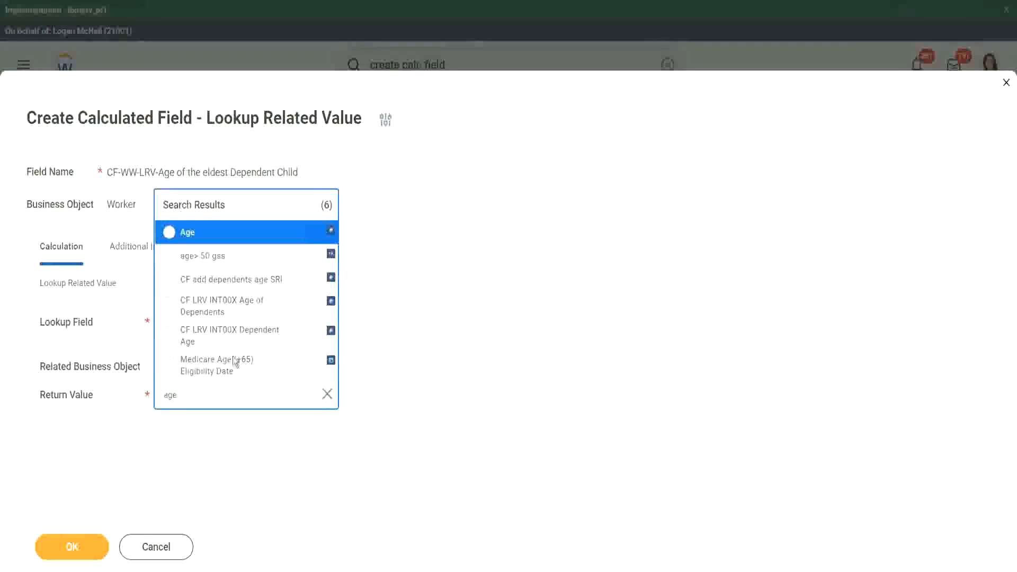
click(245, 237)
Review the description in the details of the Age report field
click(231, 386)
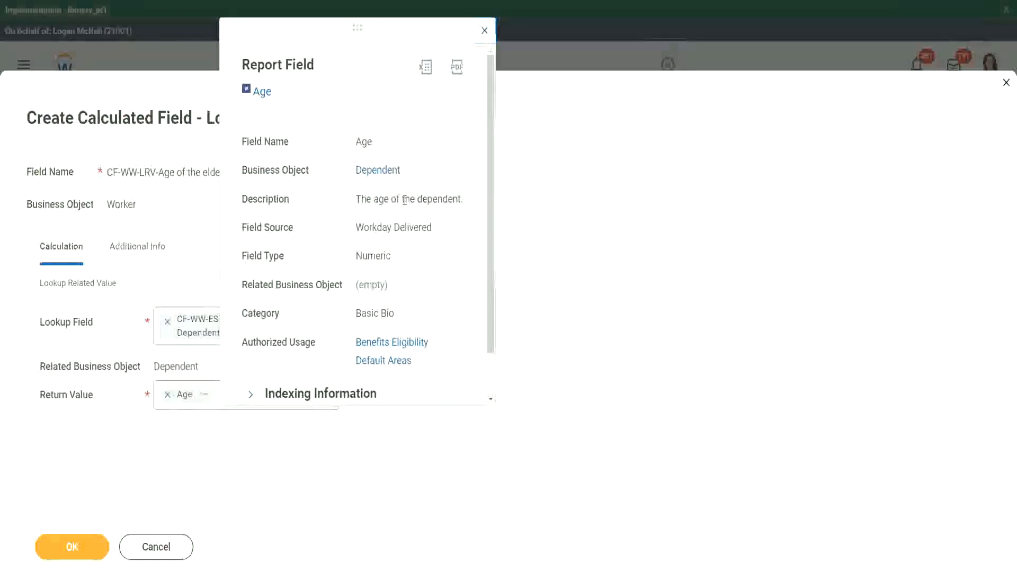
drag(356, 199, 462, 196)
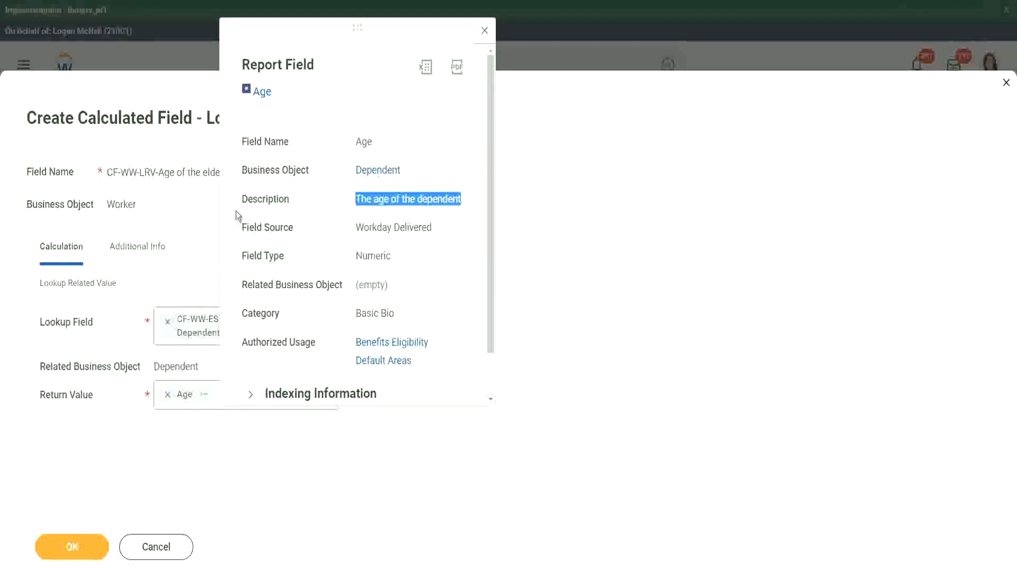
click(171, 226)
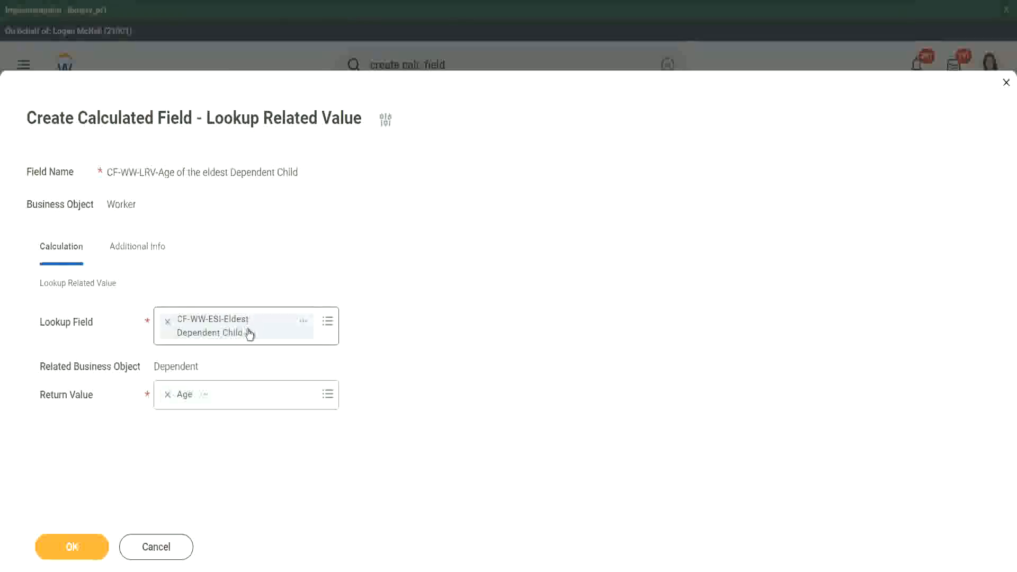
Save the Lookup Related Value calculated field, copy its name and close the save confirmation
click(80, 545)
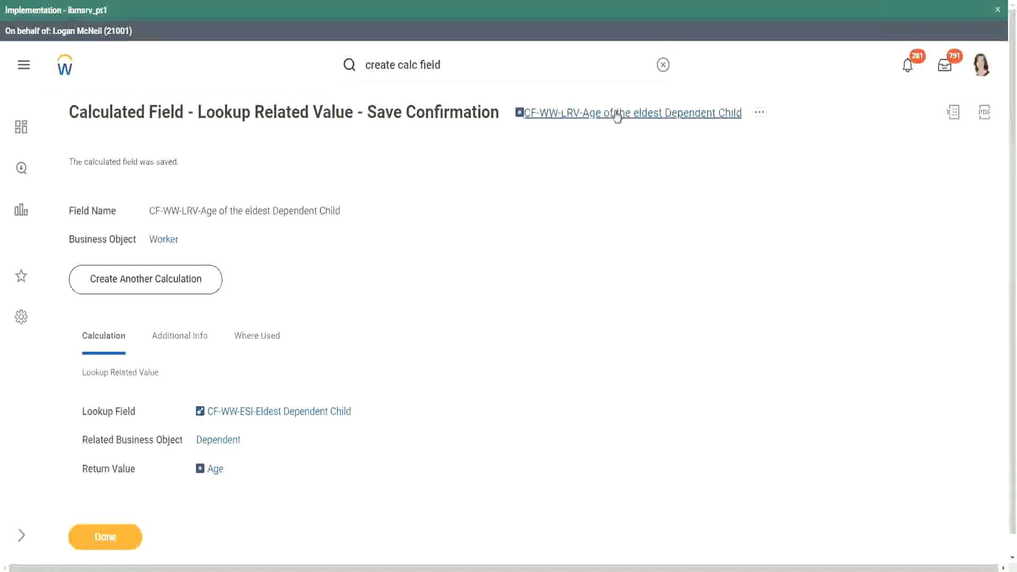
right_click(616, 116)
click(639, 172)
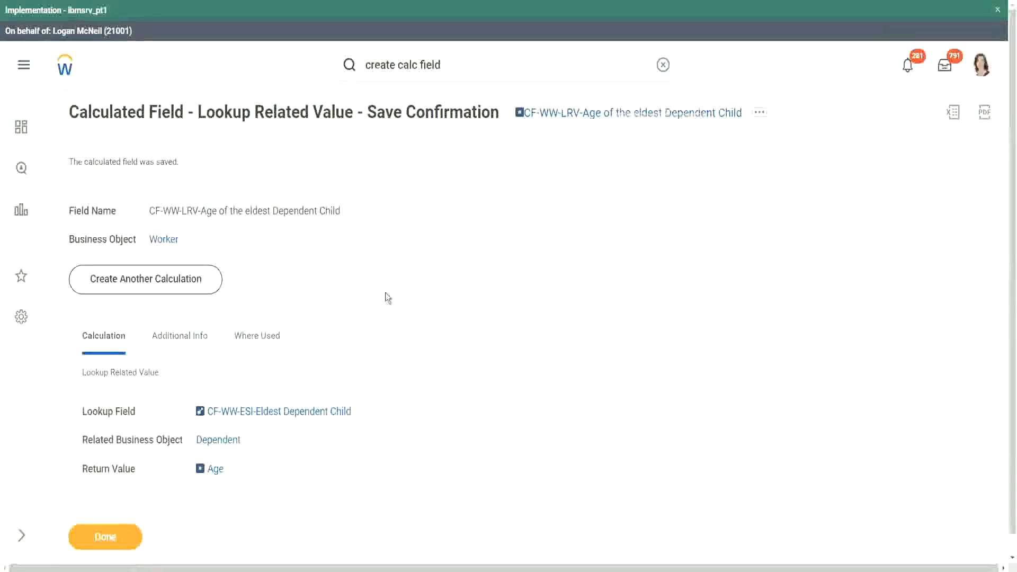
click(106, 533)
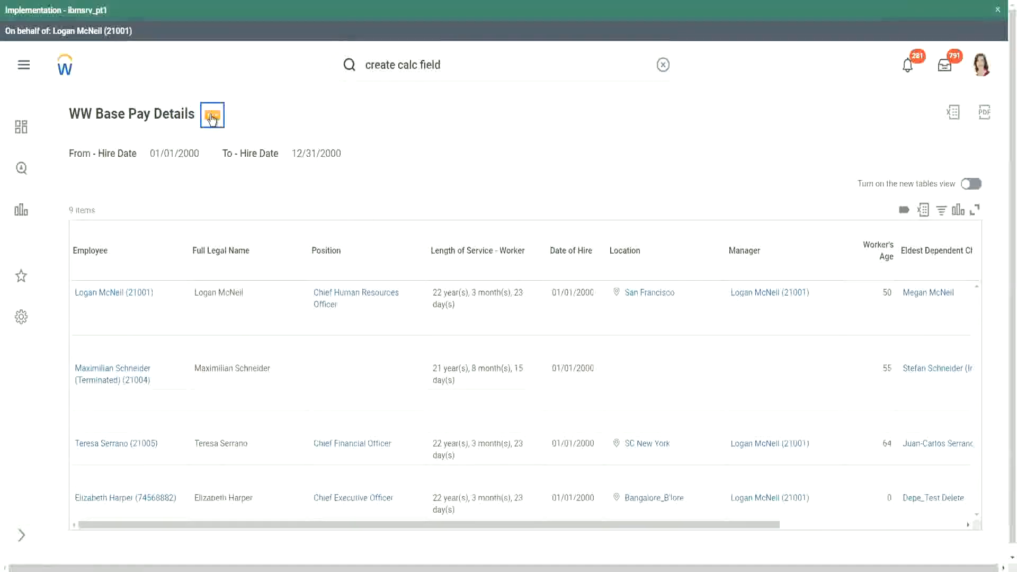
In the WW Base Pay Details report definition, add a Worker column below Eldest Dependent Child using the field CF-WW-LRV-Age of the eldest Dependent Child
click(212, 119)
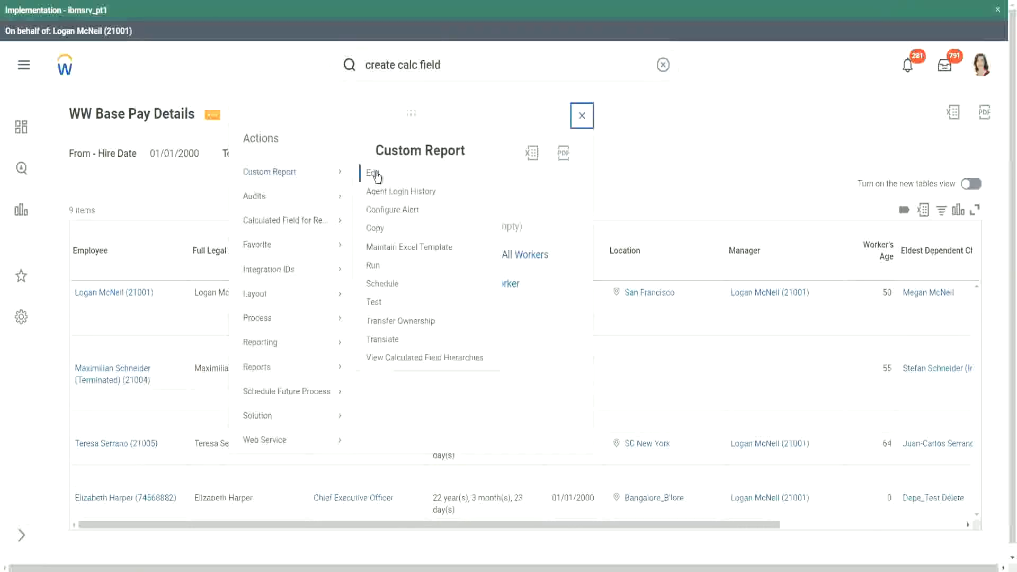
click(375, 175)
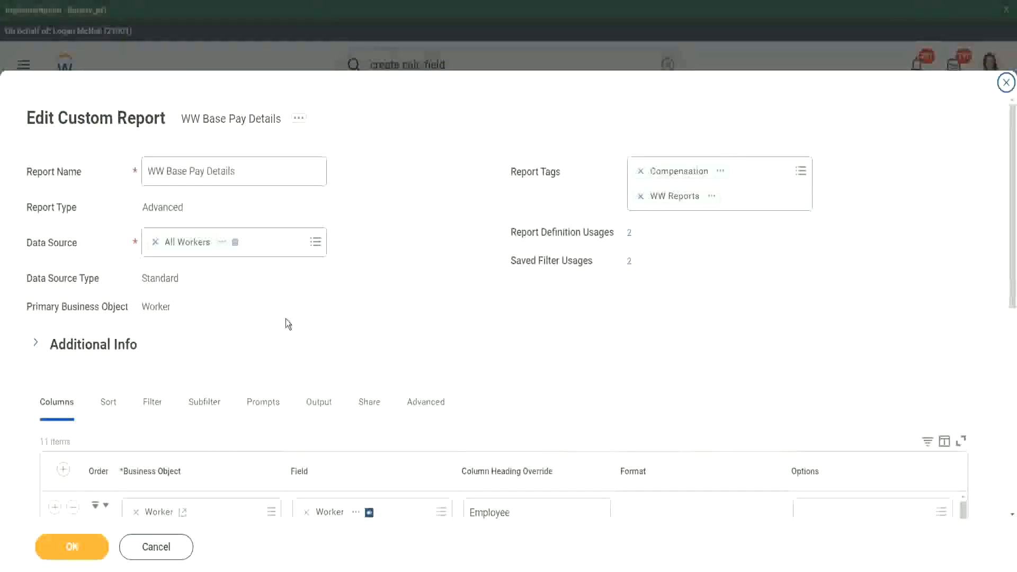
scroll(285, 319, down, 8)
scroll(282, 275, down, 3)
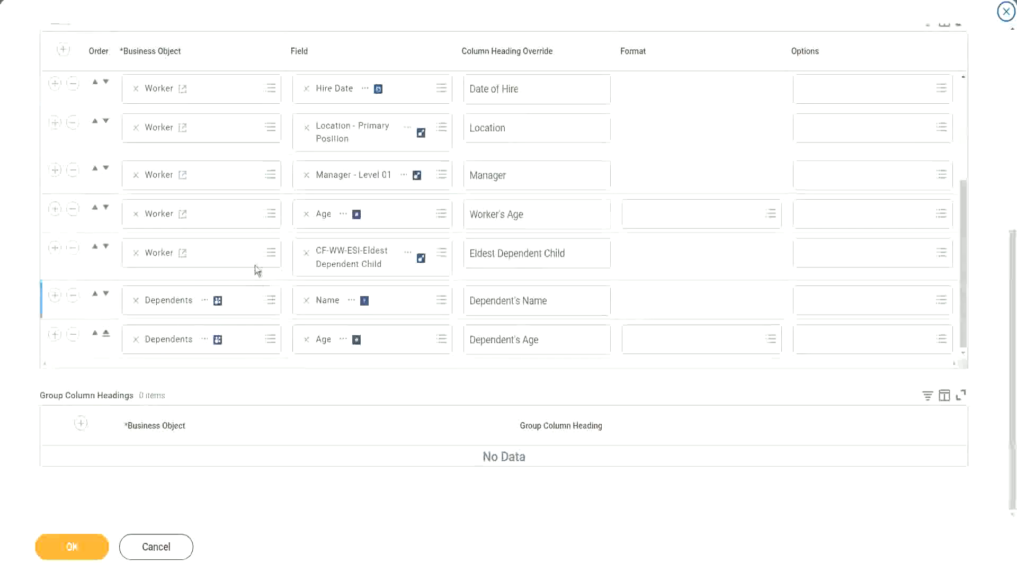
click(55, 248)
click(348, 294)
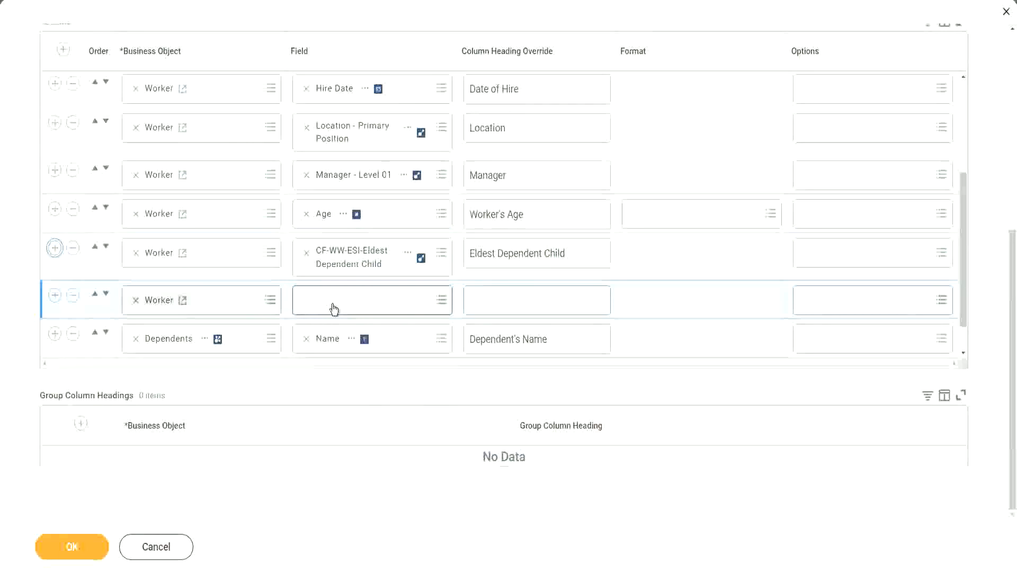
key(ctrl+v)
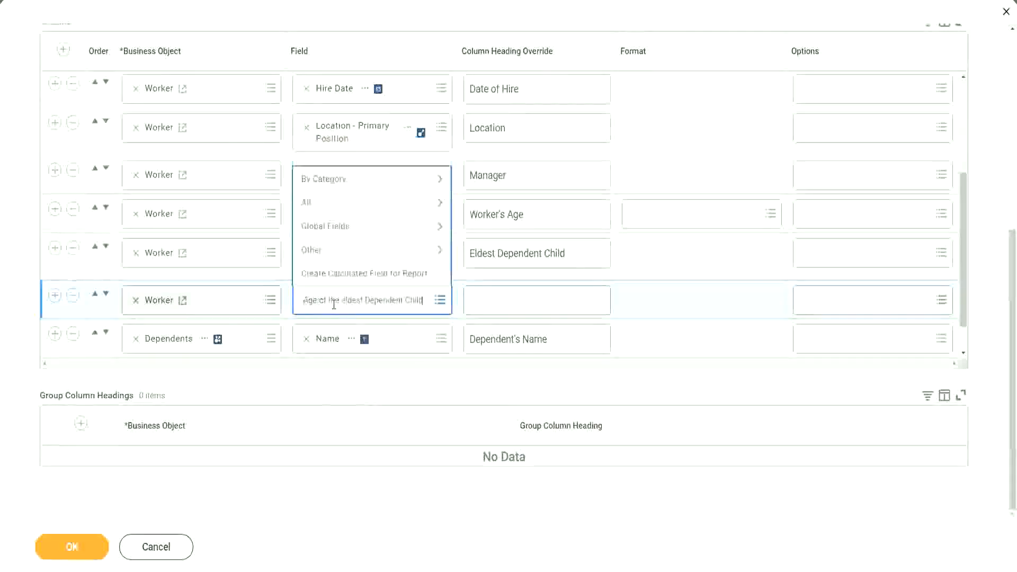
key(Return)
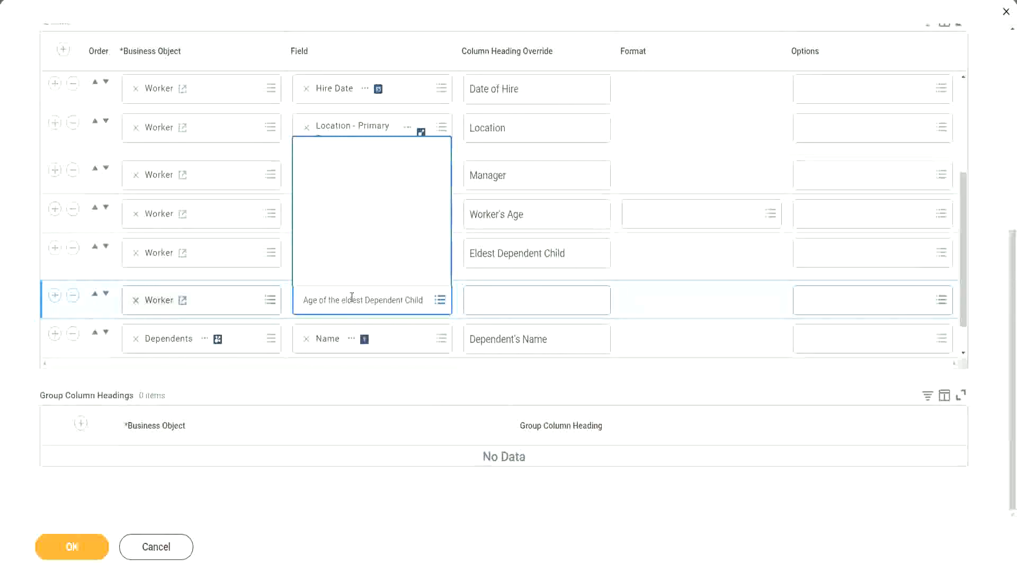
Override the new column's heading with "Age of the Eldest Dependent Child" and save the report definition
click(513, 294)
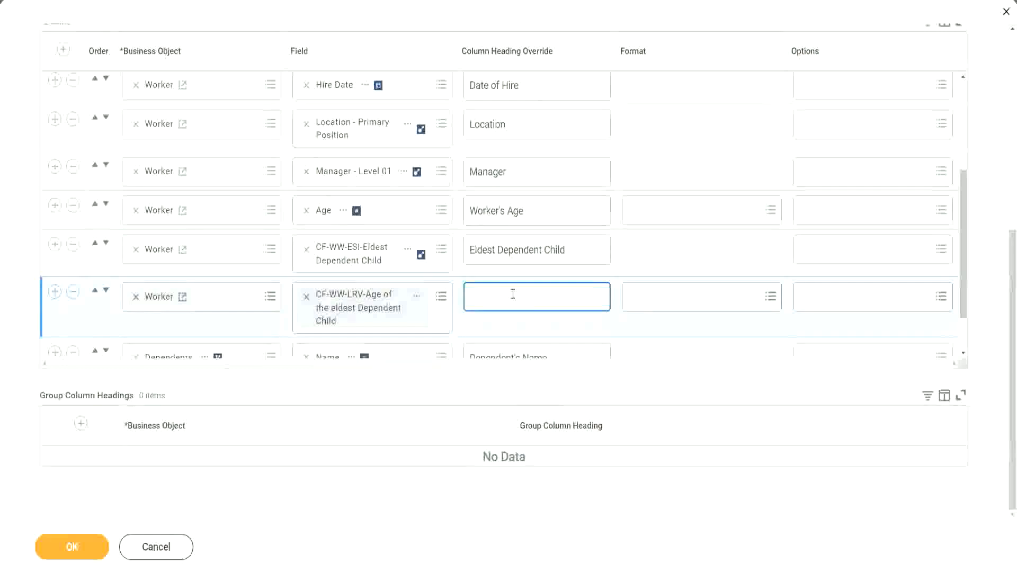
text(Age of the E)
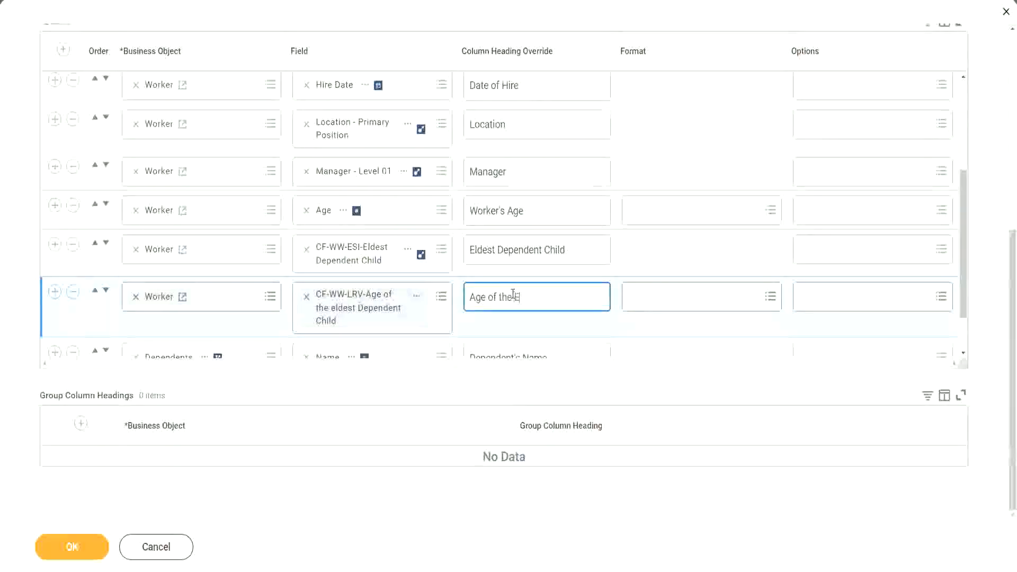
text(ldest De)
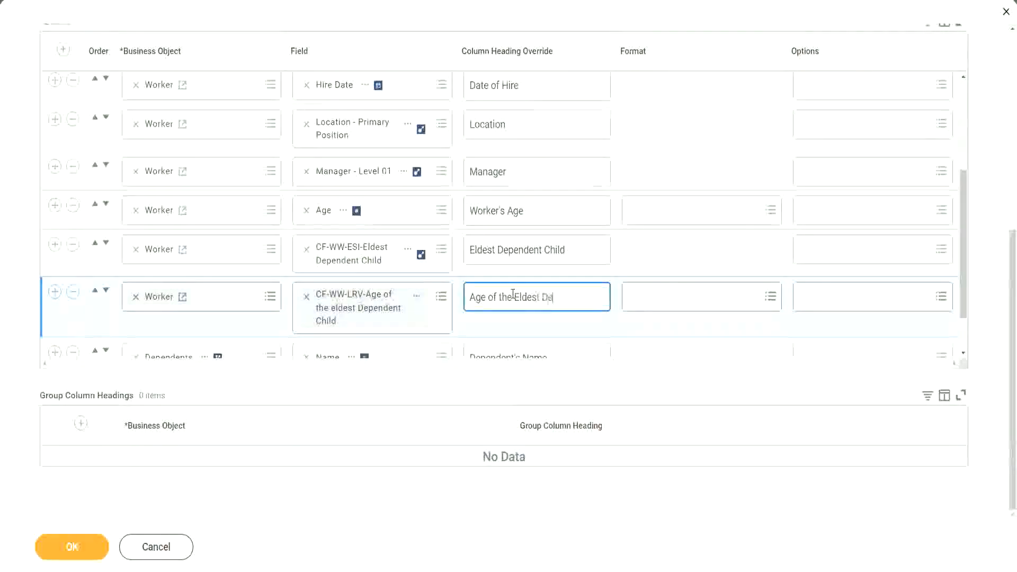
text(pendent Child)
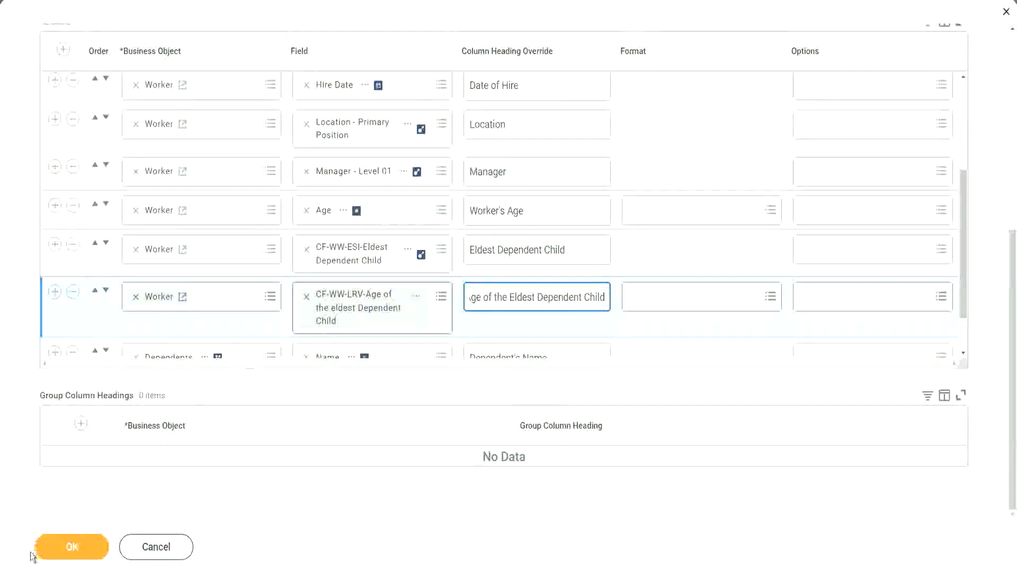
click(60, 553)
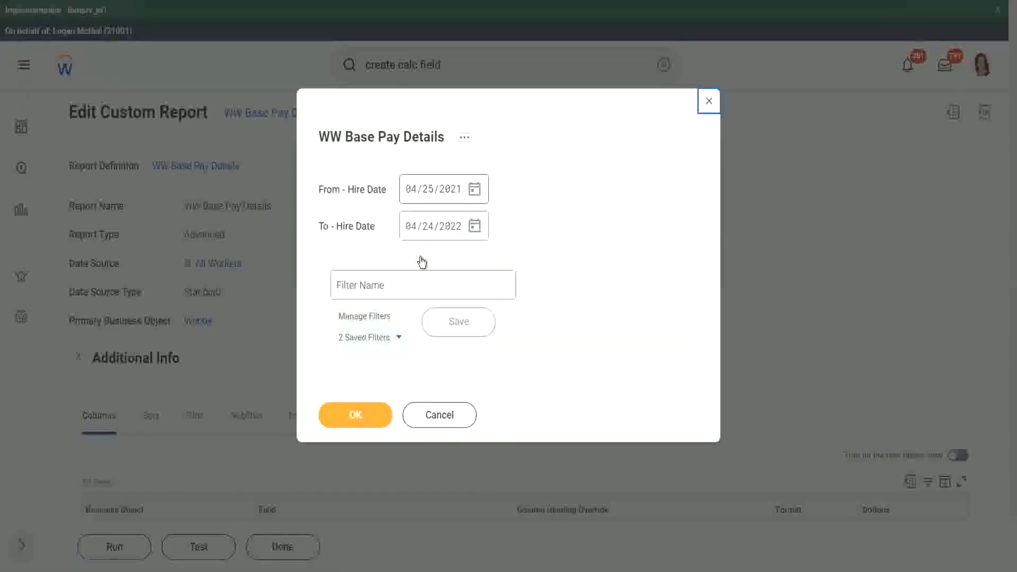
Set the report's hire date range from 01/01/2000 to 12/31/2000
text(01/01/20)
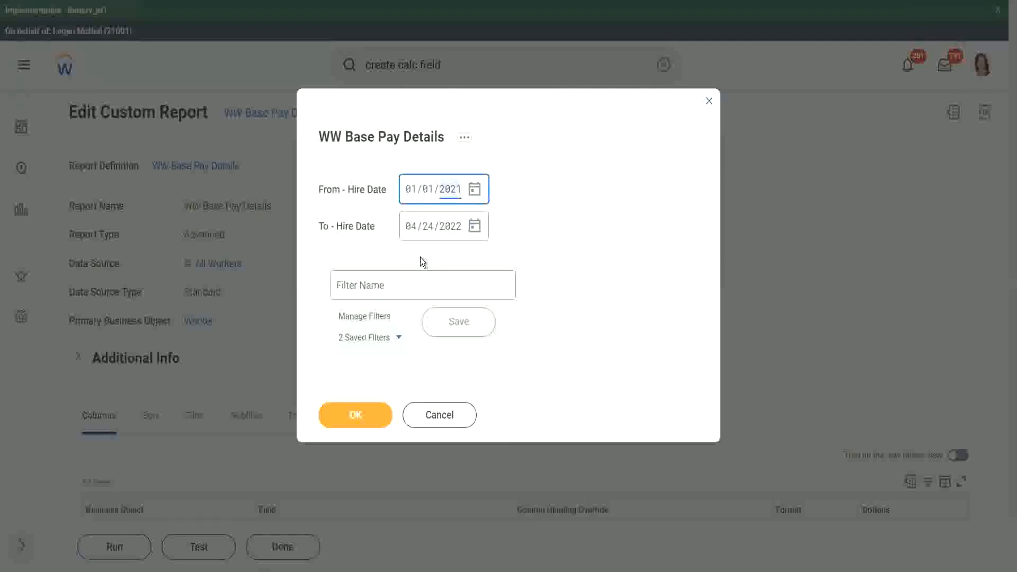
text(00)
key(Tab)
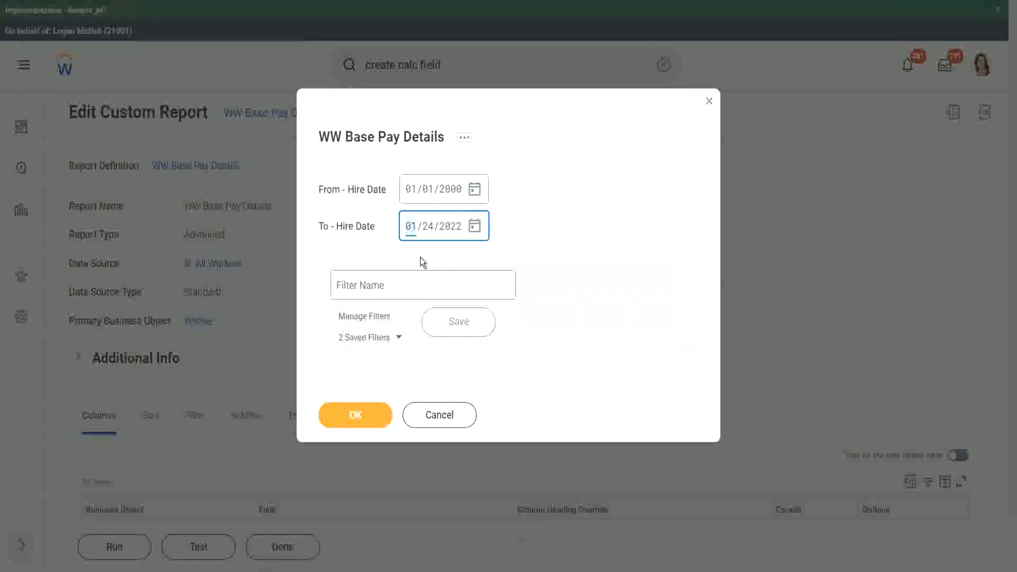
text(31/)
text(2000)
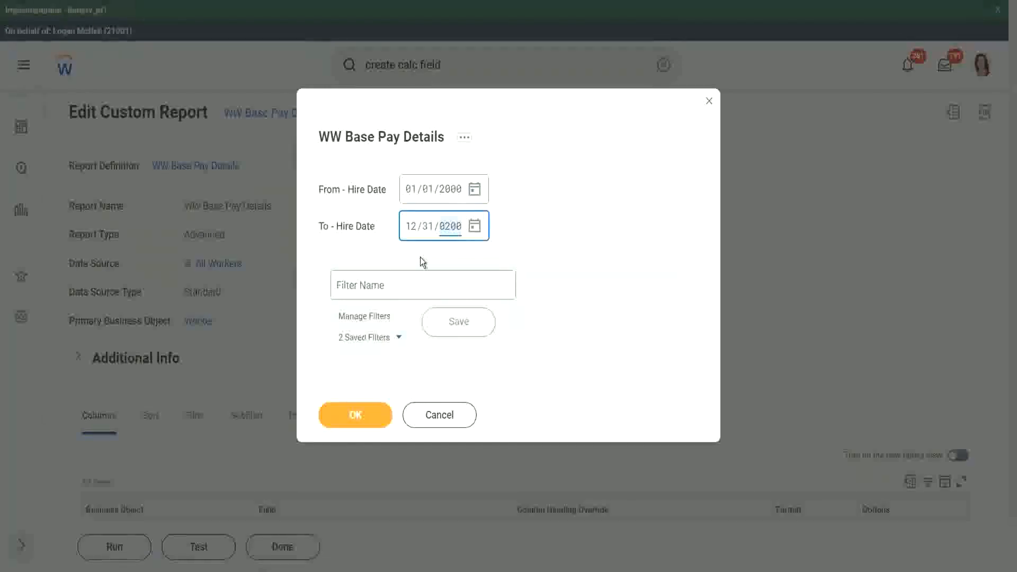
Save the hire date prompts as a filter named 2000 and run the report
click(391, 284)
text(2000)
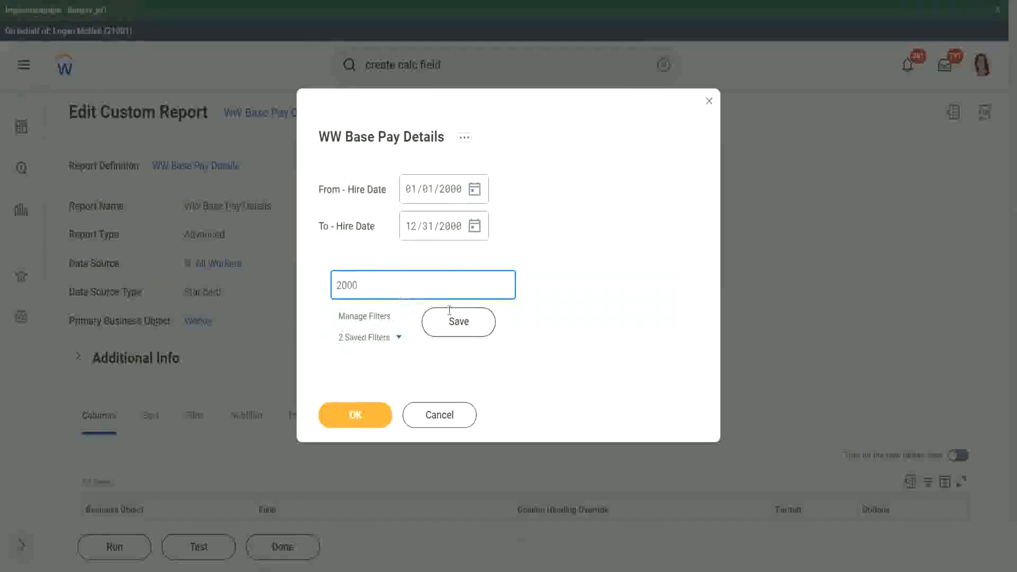
click(449, 320)
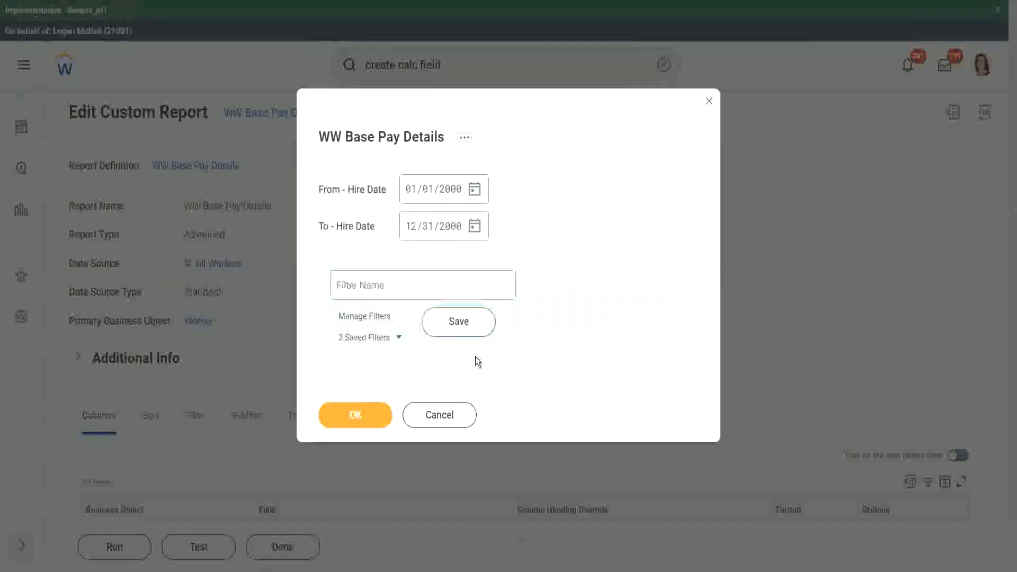
click(351, 418)
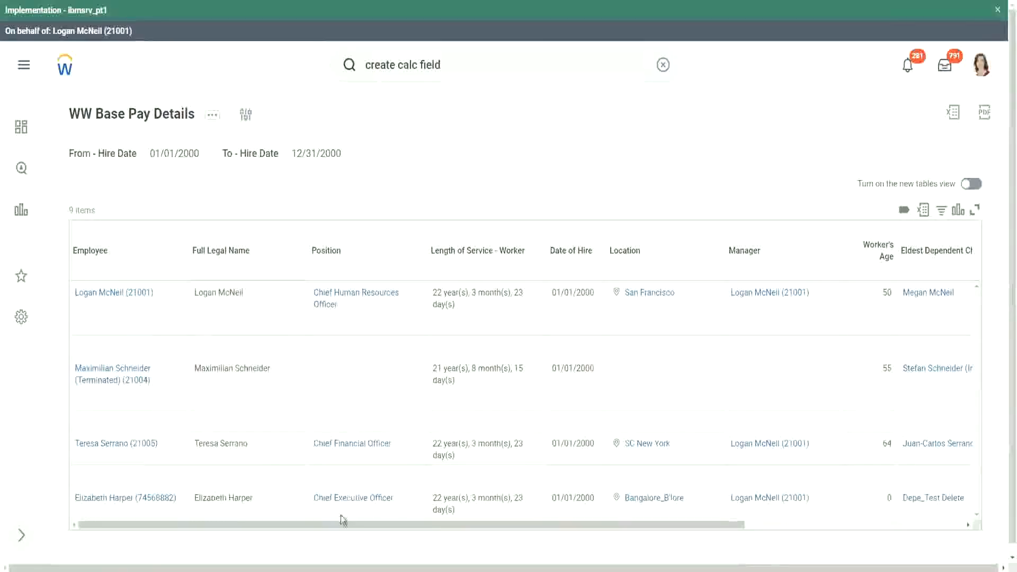
Compare the first worker's Age of the Eldest Dependent Child value with the matching dependent's age in the report
drag(336, 525, 581, 546)
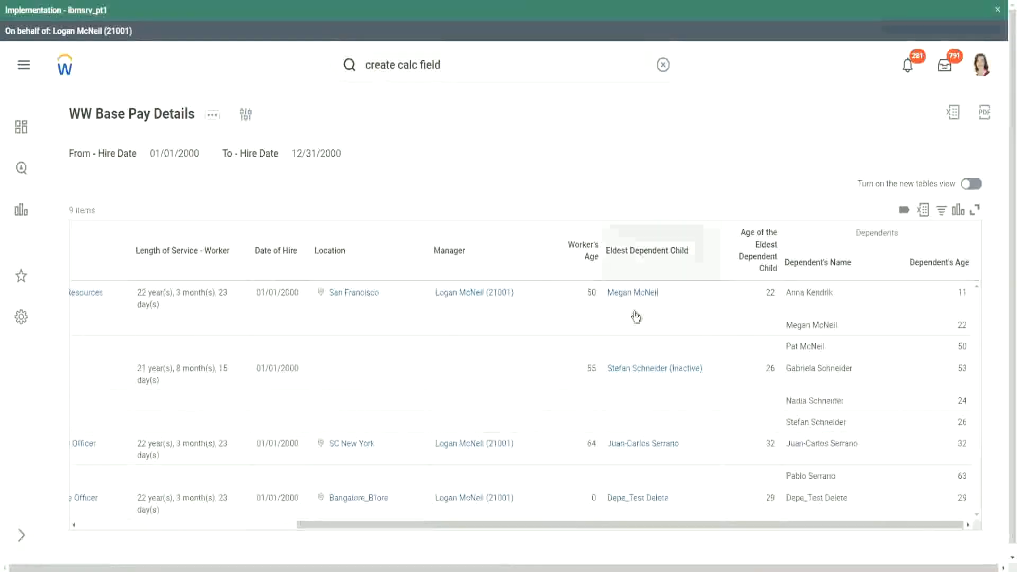
double_click(770, 293)
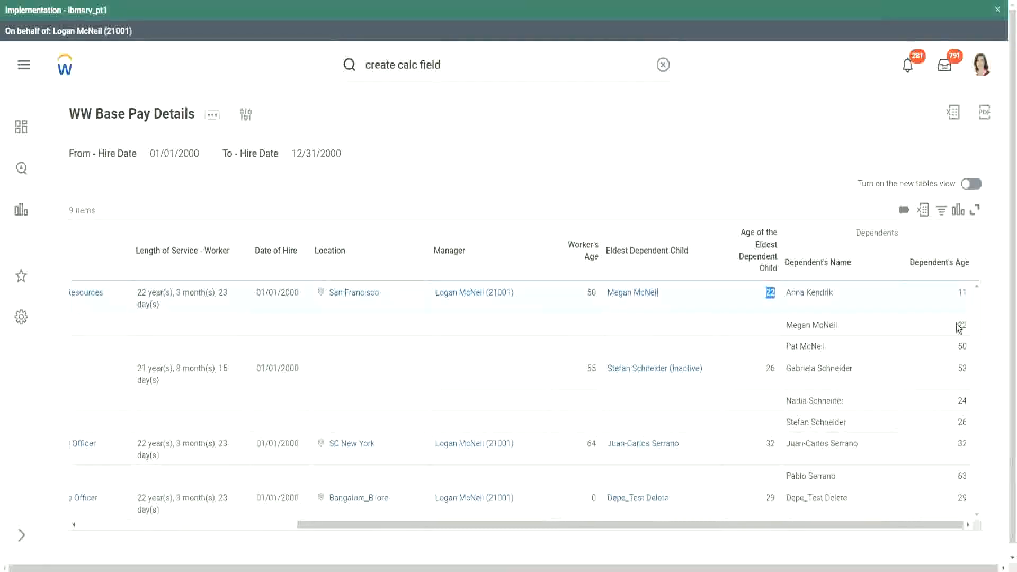
double_click(960, 325)
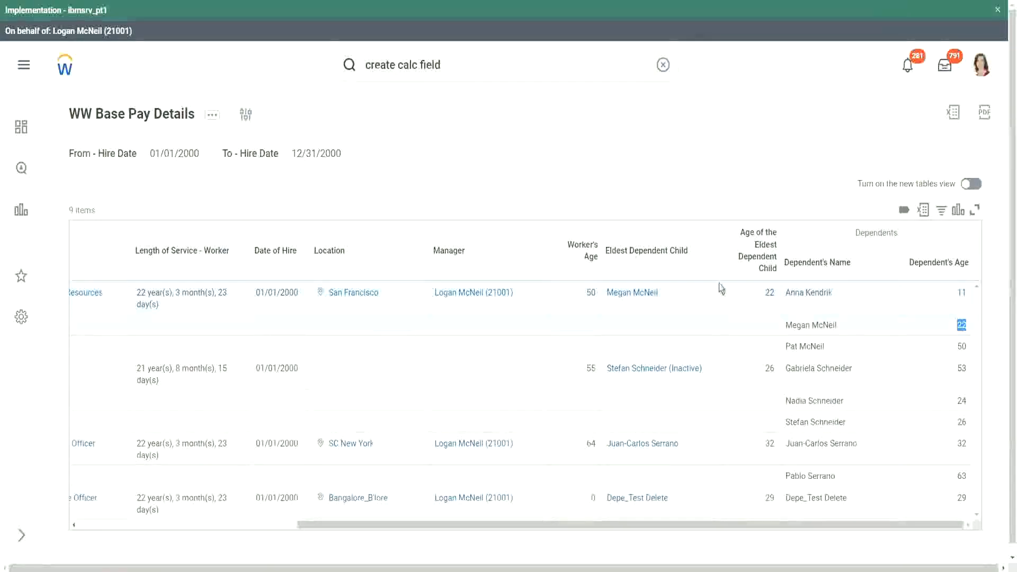
double_click(769, 293)
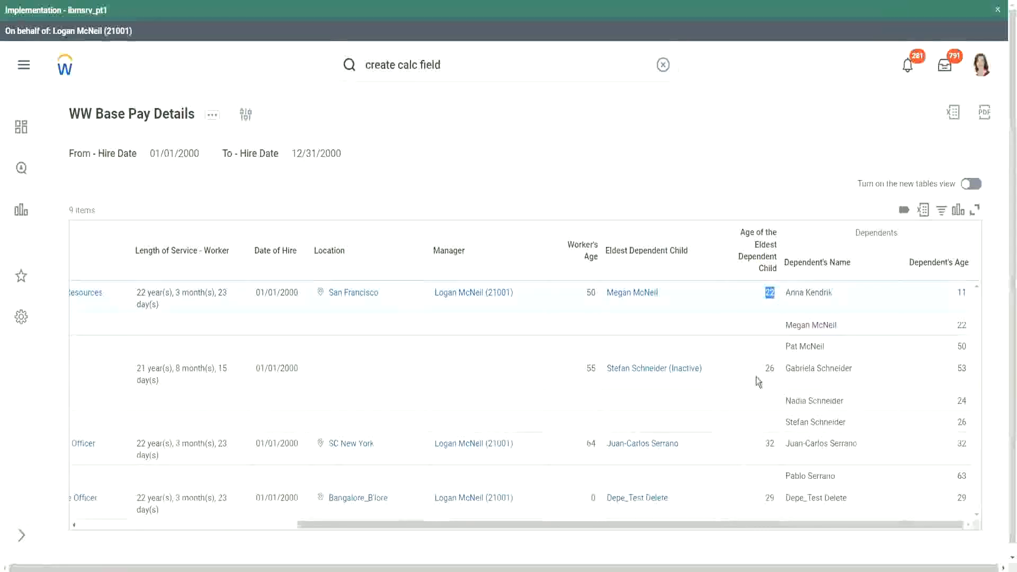
Compare the Age of the Eldest Dependent Child values of the second to fourth workers with their dependents' ages in the report
click(768, 368)
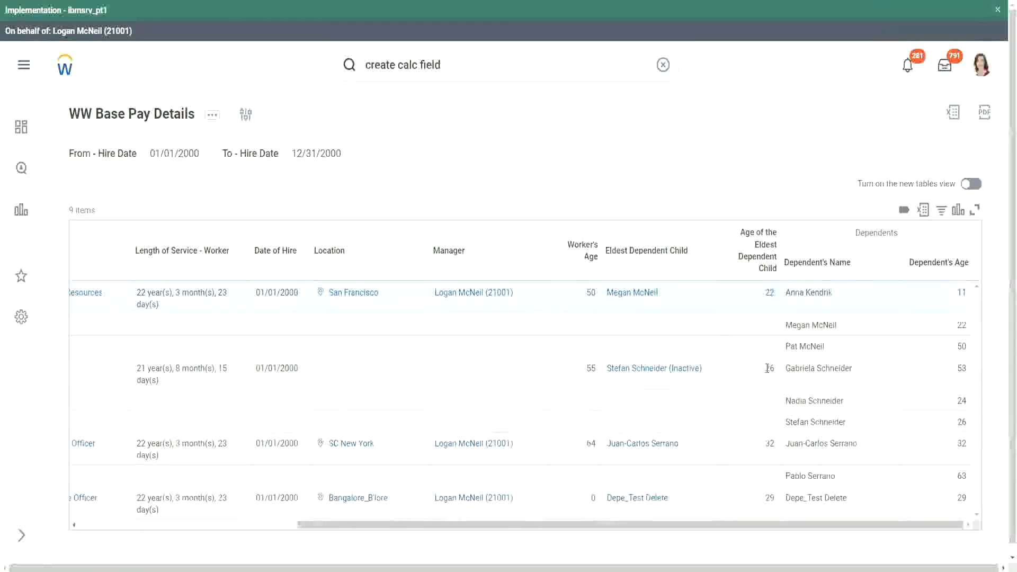
double_click(768, 368)
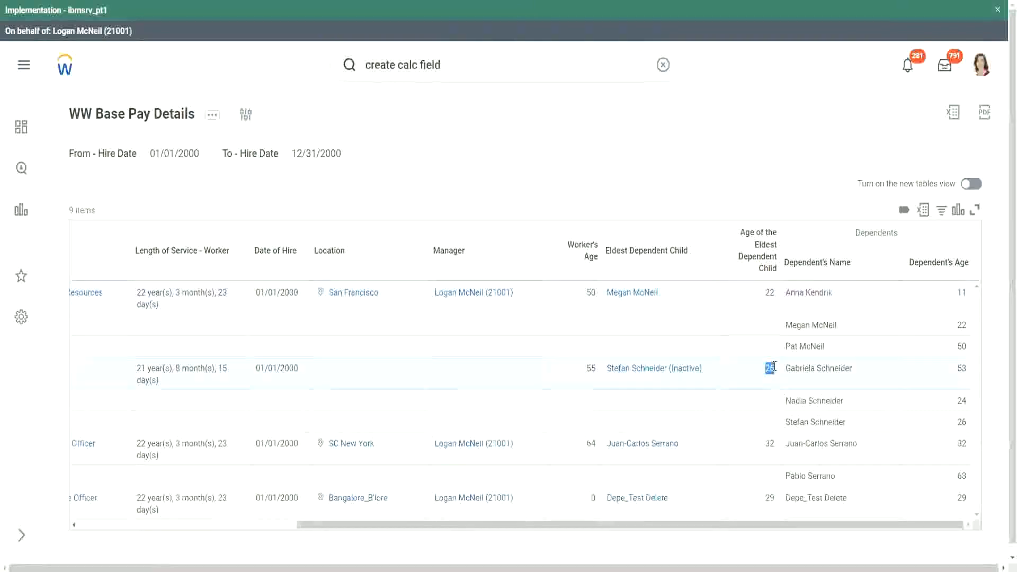
click(769, 445)
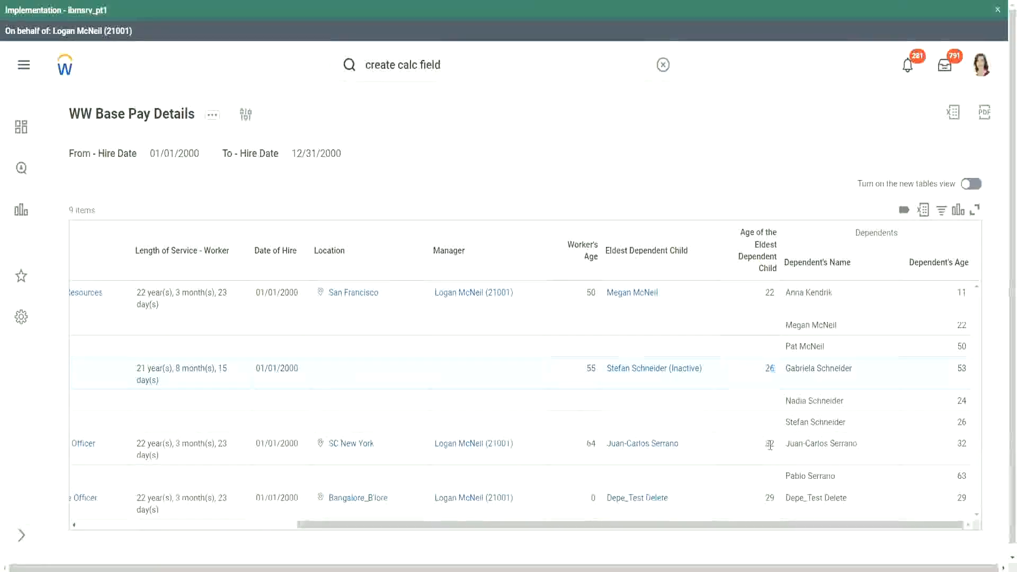
double_click(770, 445)
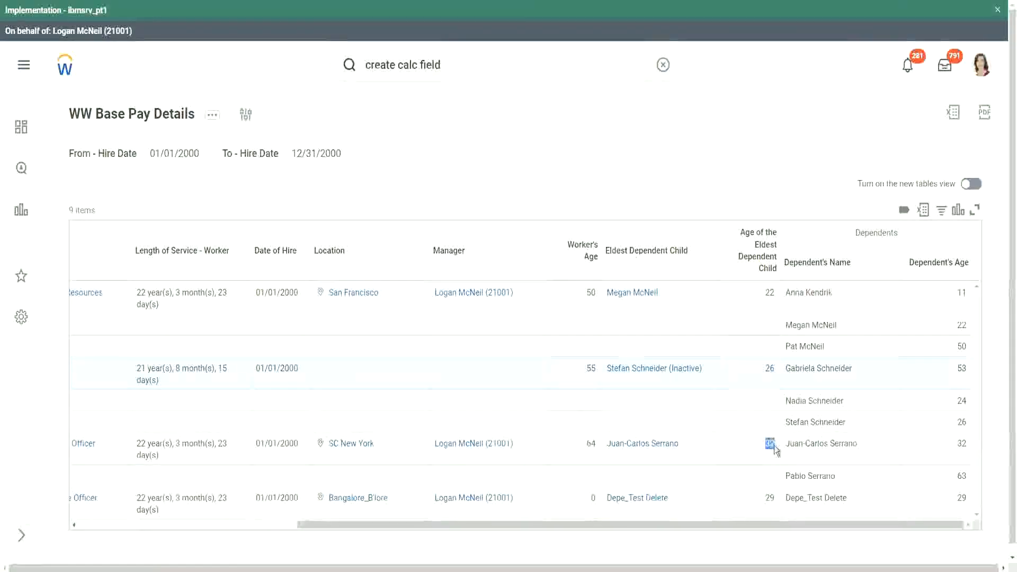
double_click(961, 443)
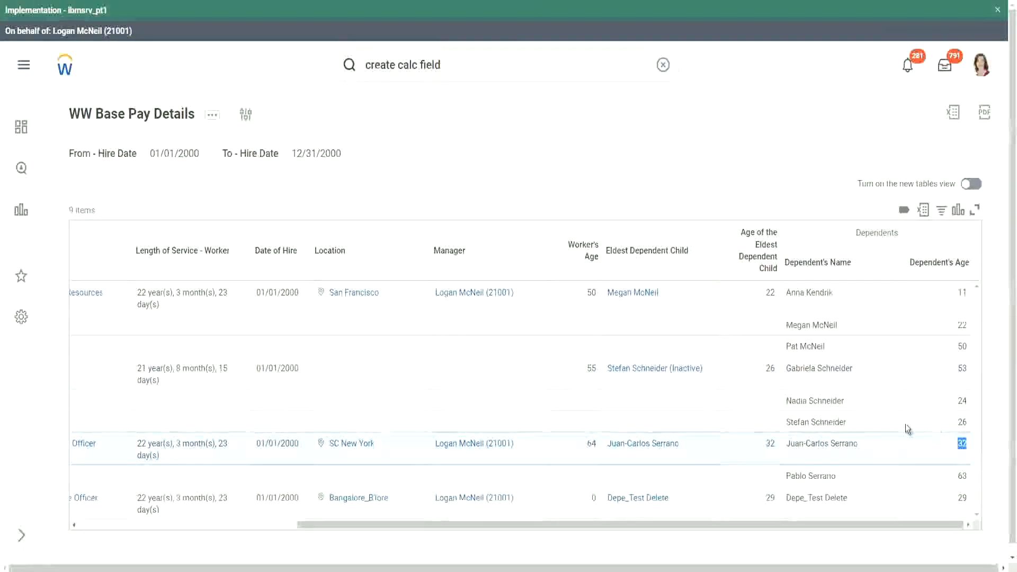
click(773, 502)
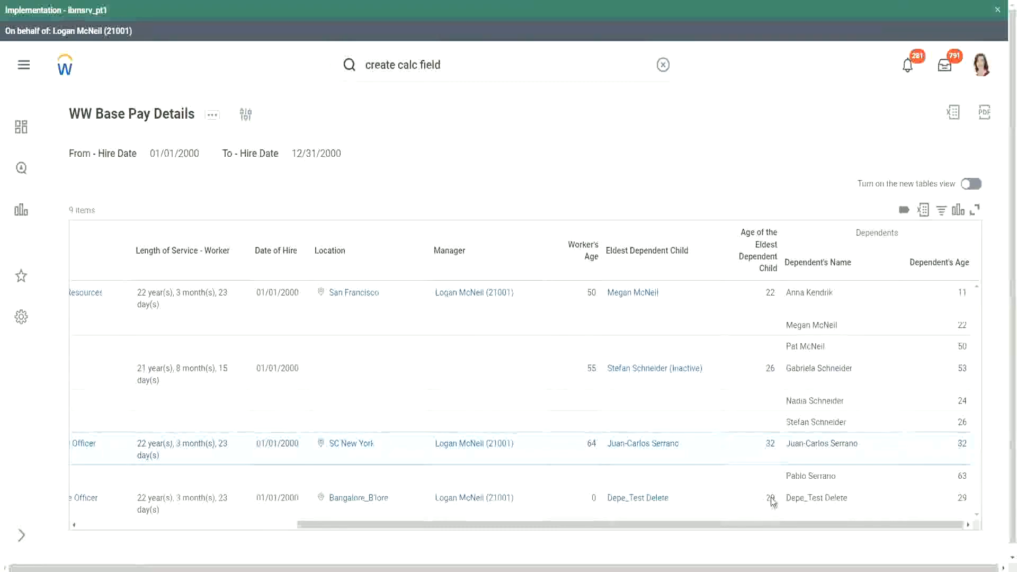
drag(766, 498, 771, 499)
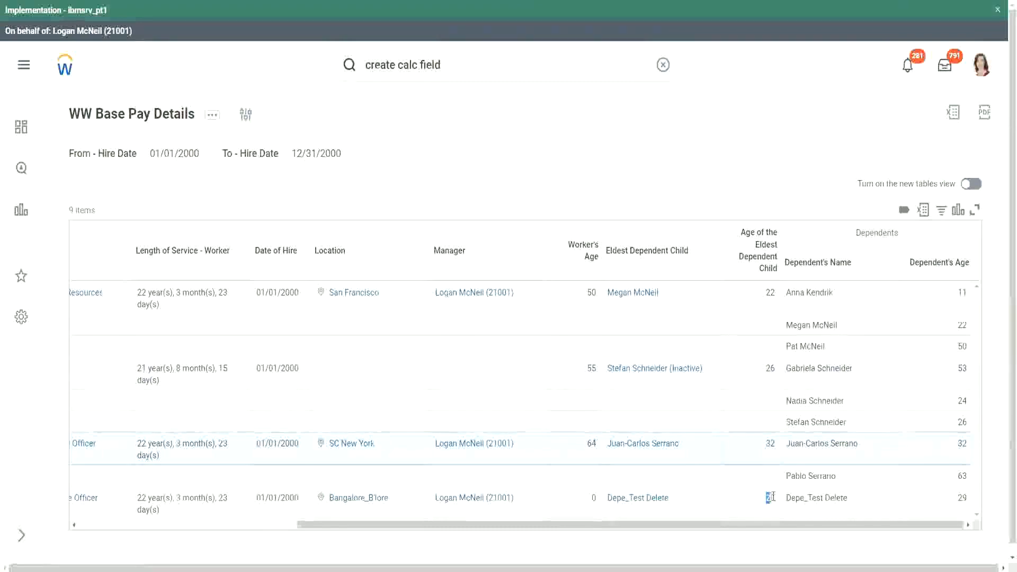
double_click(962, 498)
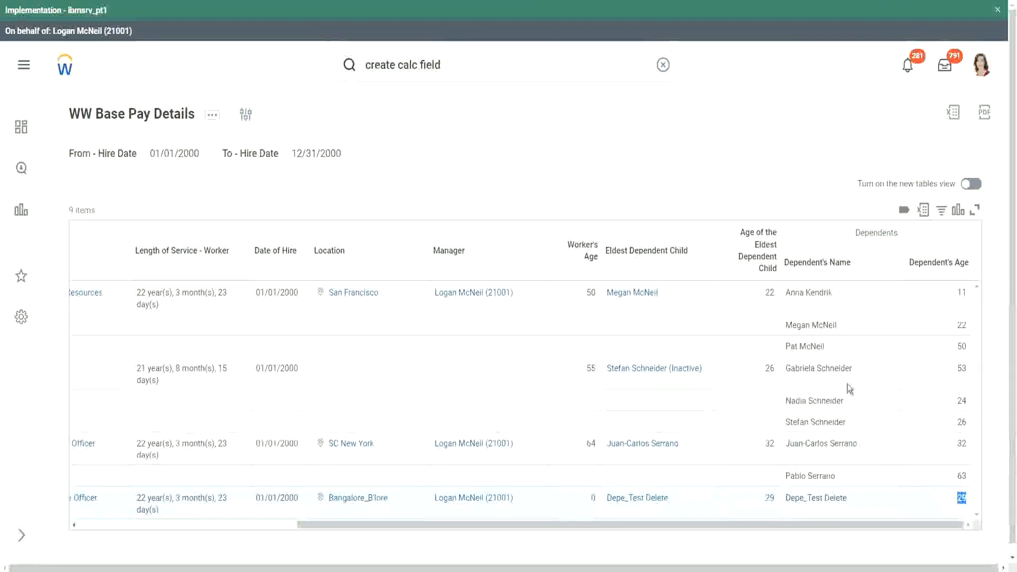
click(765, 162)
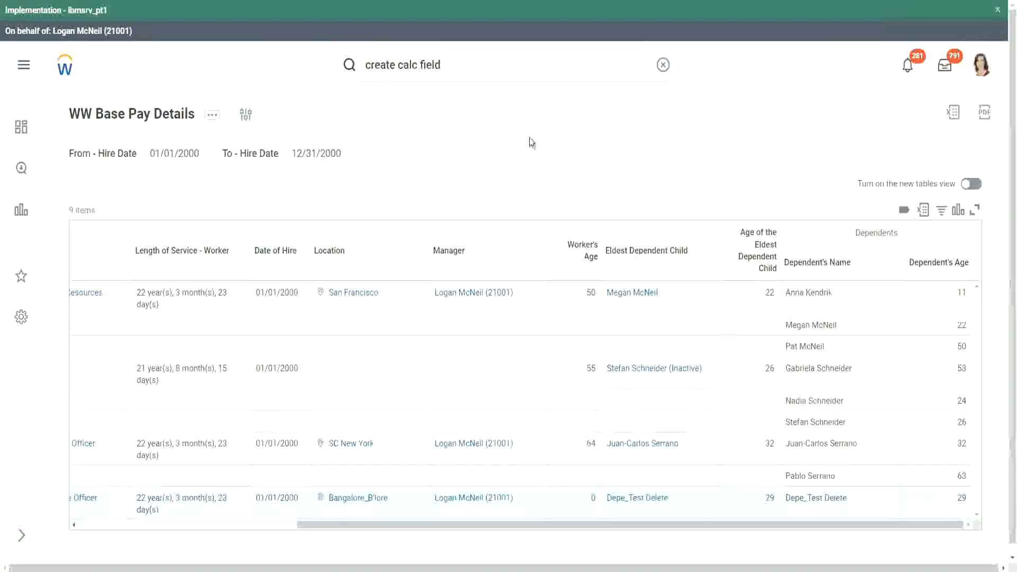
Edit the report definition and add an instance filter condition on CF-WW-LRV-Age of the eldest Dependent Child after the Eldest Dependent Child condition
click(213, 121)
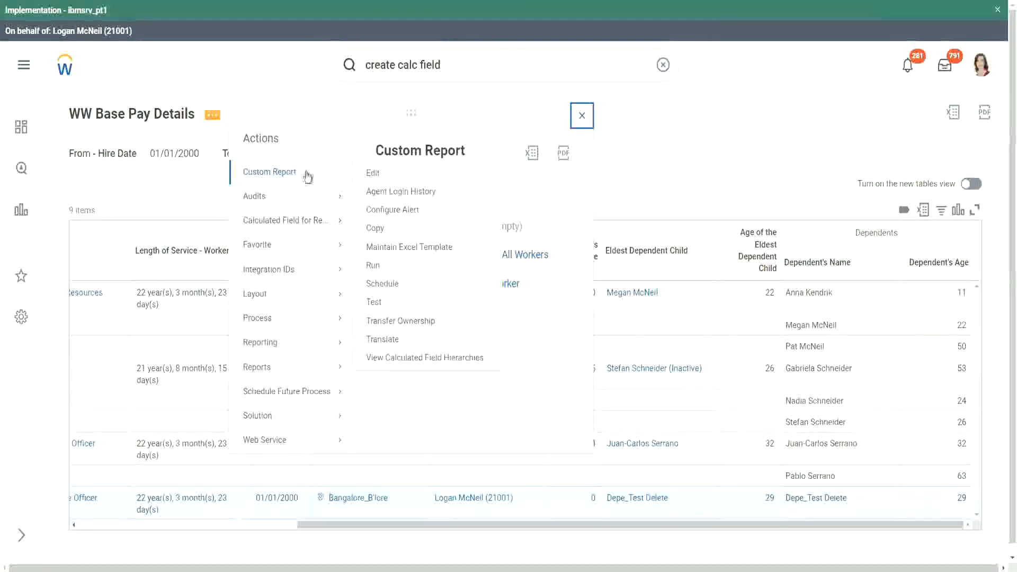
click(374, 175)
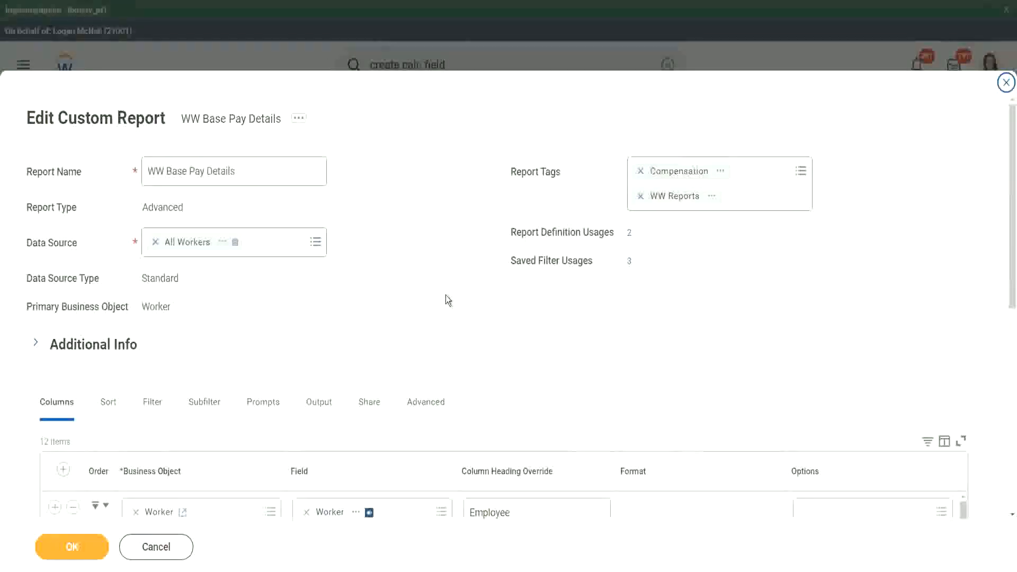
scroll(464, 273, down, 3)
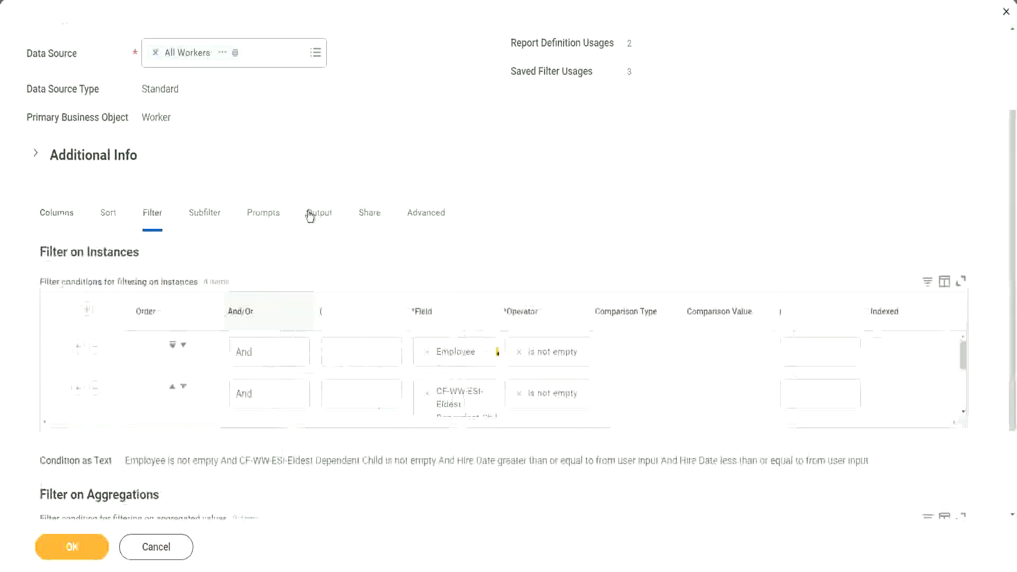
click(54, 388)
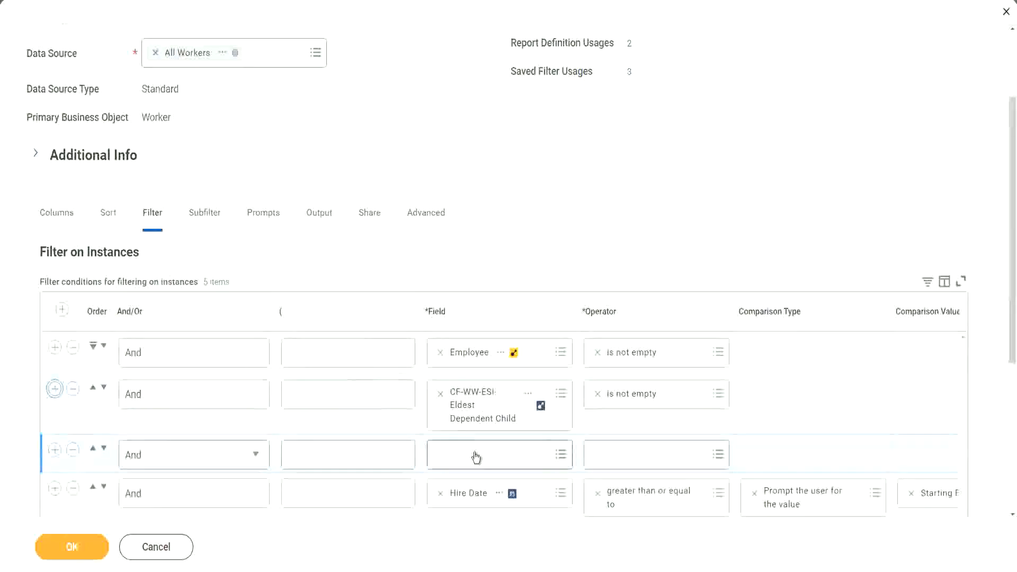
click(477, 452)
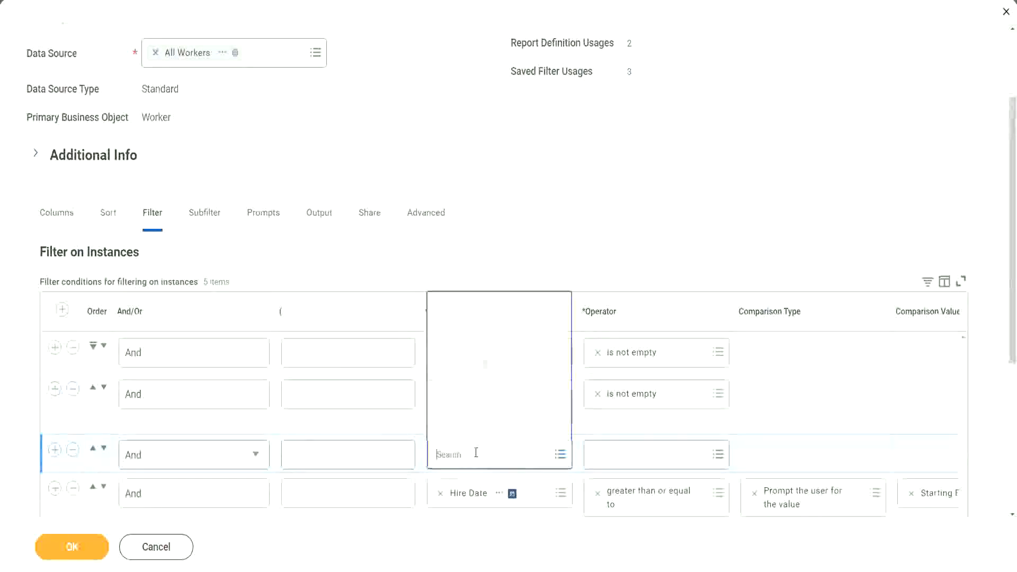
click(497, 307)
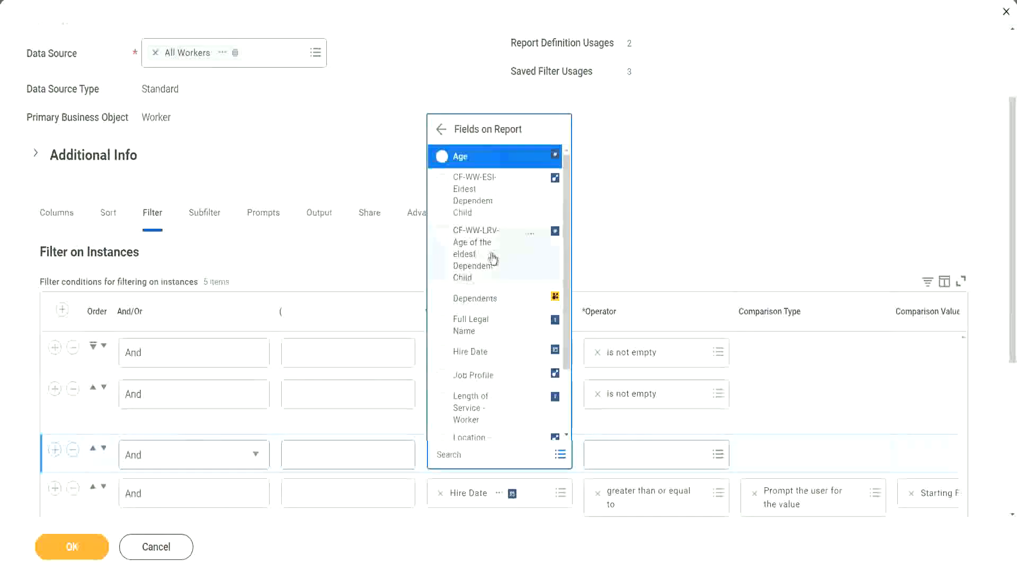
click(462, 255)
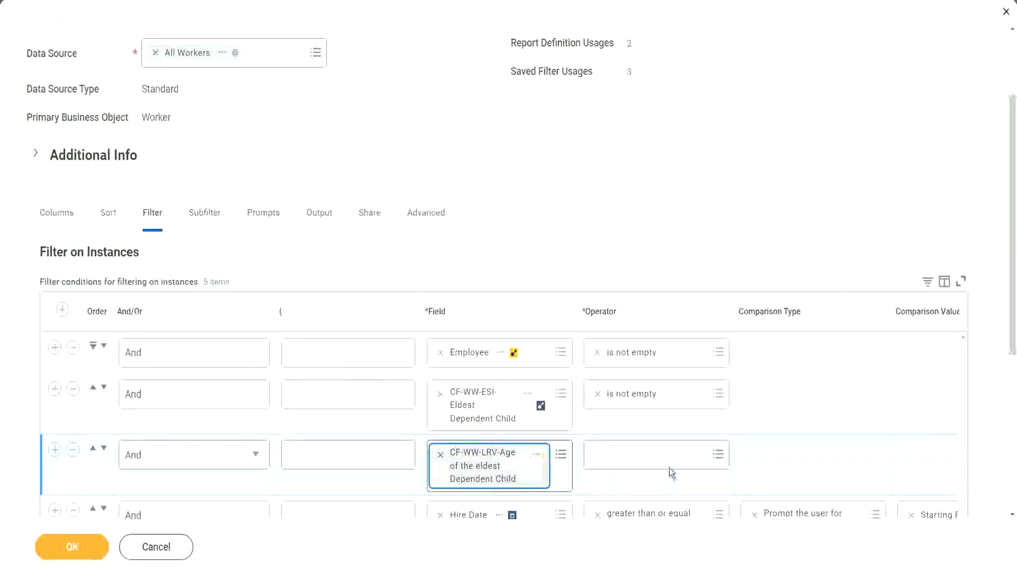
Set the new filter condition to less than or equal to 30, specified in the filter, and save the report definition
click(660, 453)
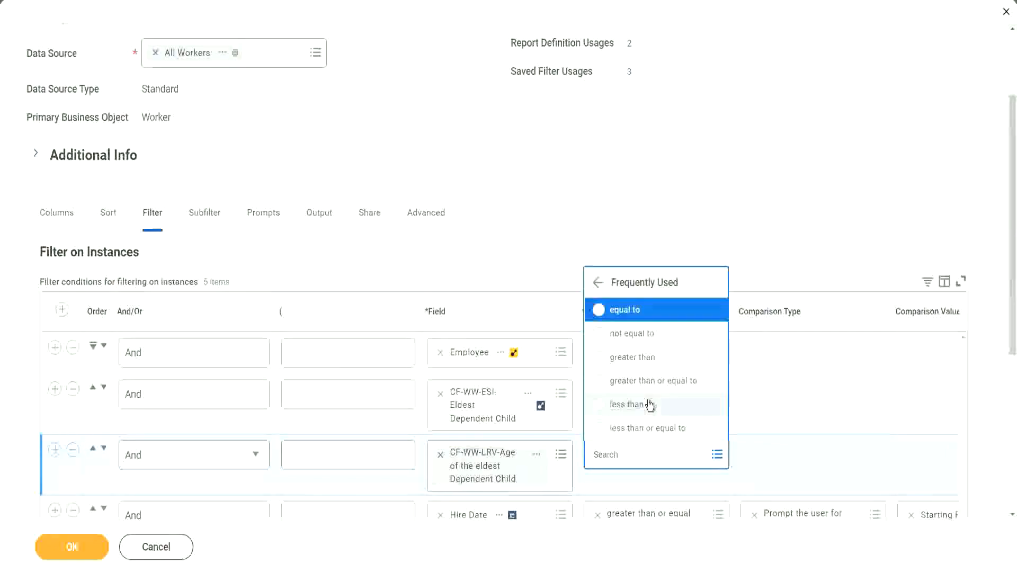
click(647, 428)
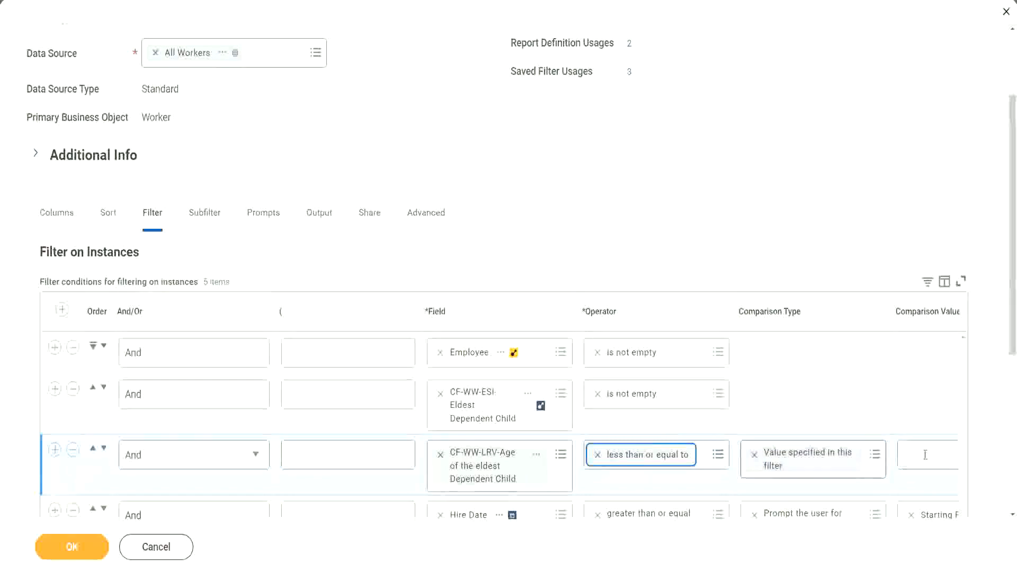
scroll(542, 482, down, 2)
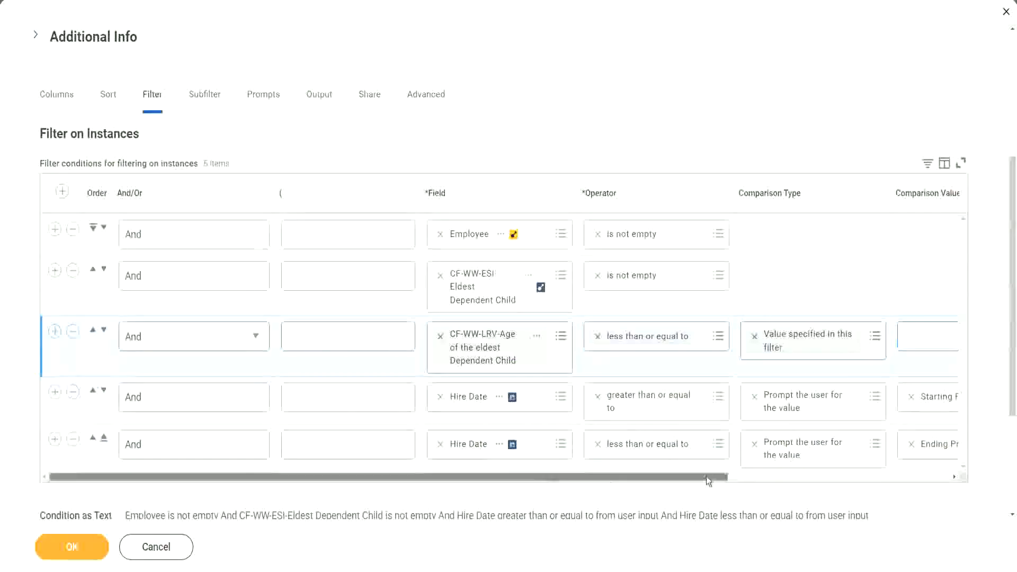
drag(707, 475, 927, 448)
drag(747, 335, 764, 338)
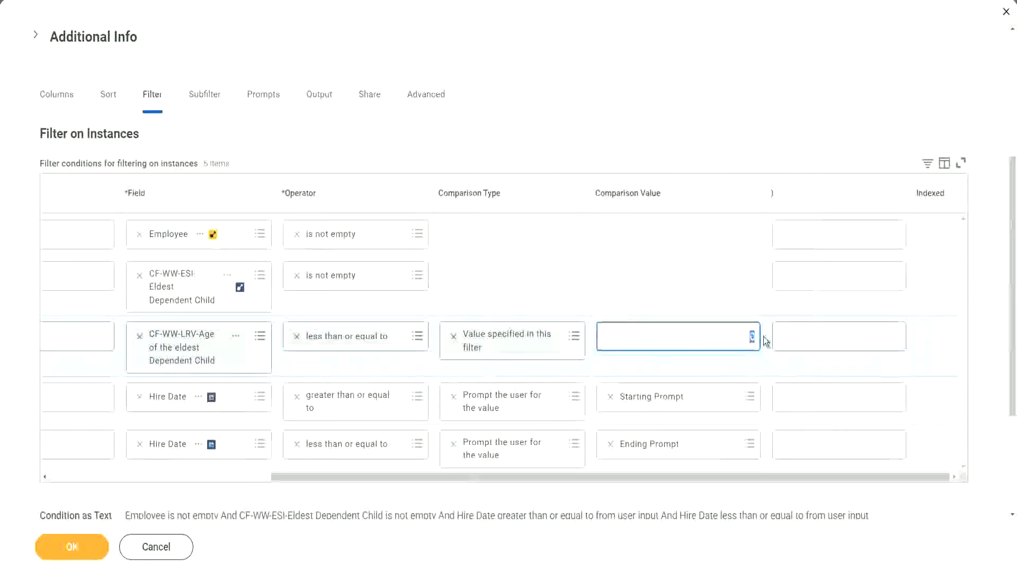
text(30)
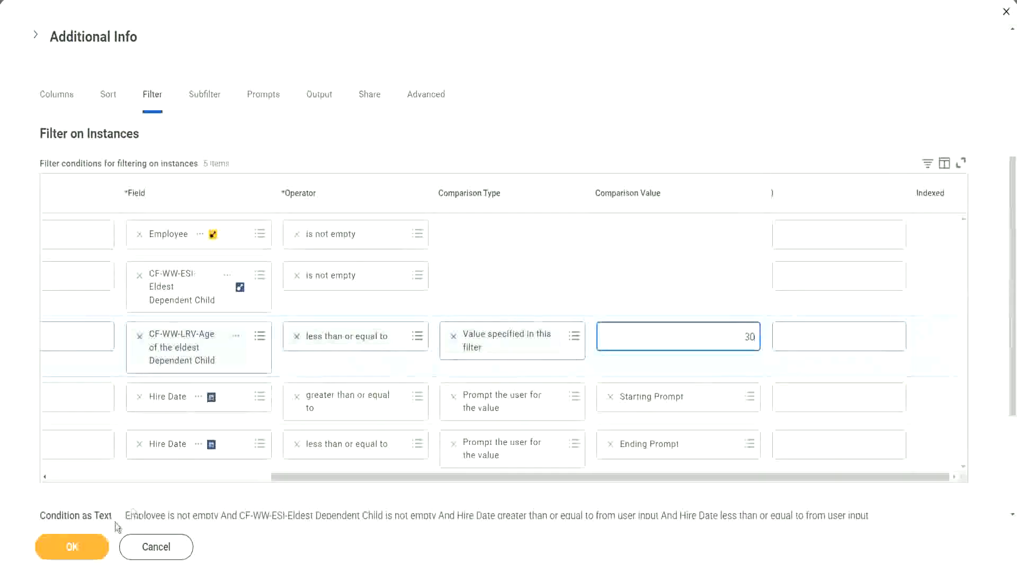
click(70, 551)
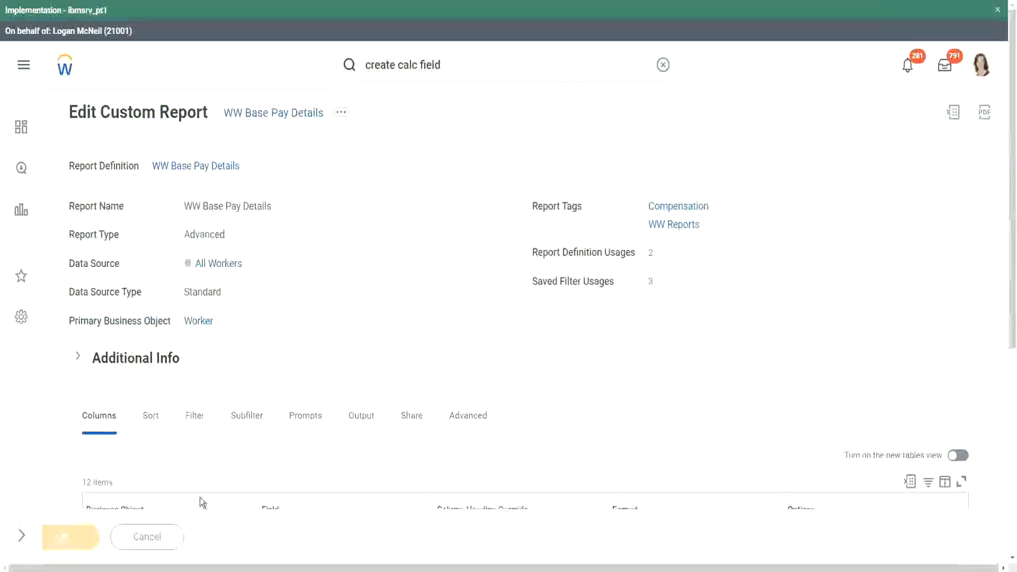
Run the report using the saved filter for hire dates 01/01/2000 to 12/31/2000
click(112, 542)
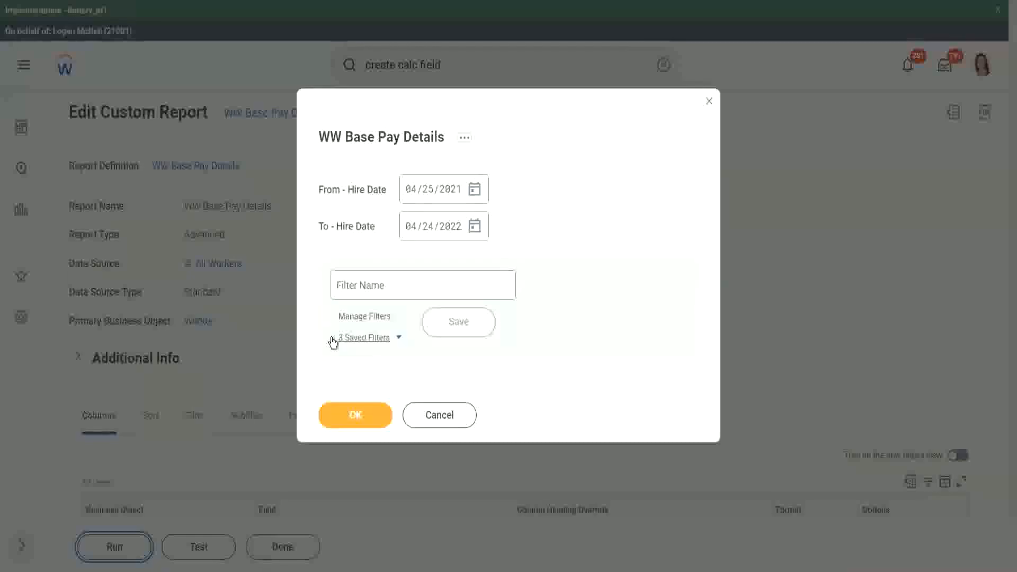
click(397, 339)
click(396, 379)
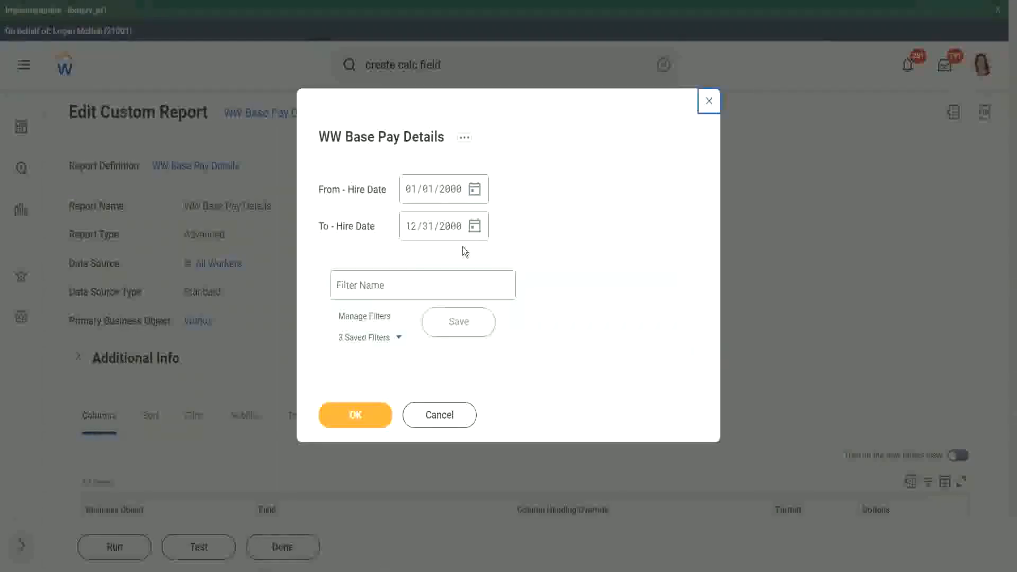
click(354, 417)
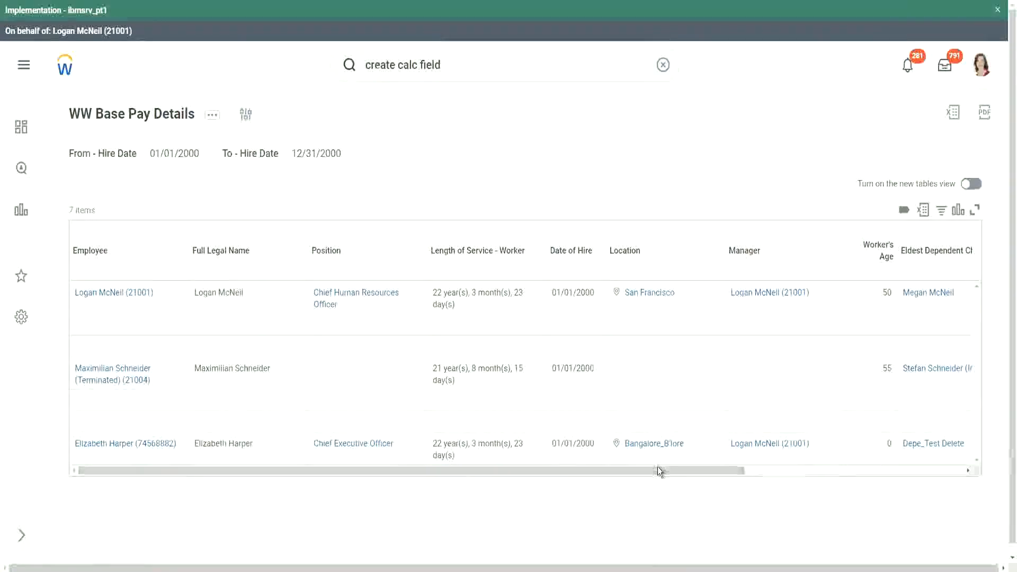
Check the Age of the Eldest Dependent Child values in the filtered report against the 30-year limit
drag(657, 467, 867, 475)
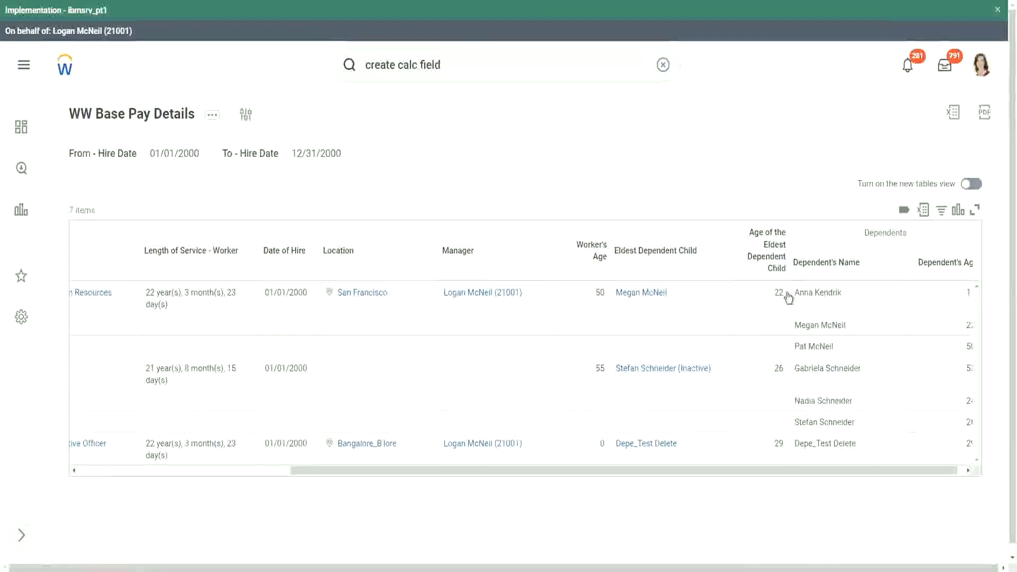
mouse_move(659, 376)
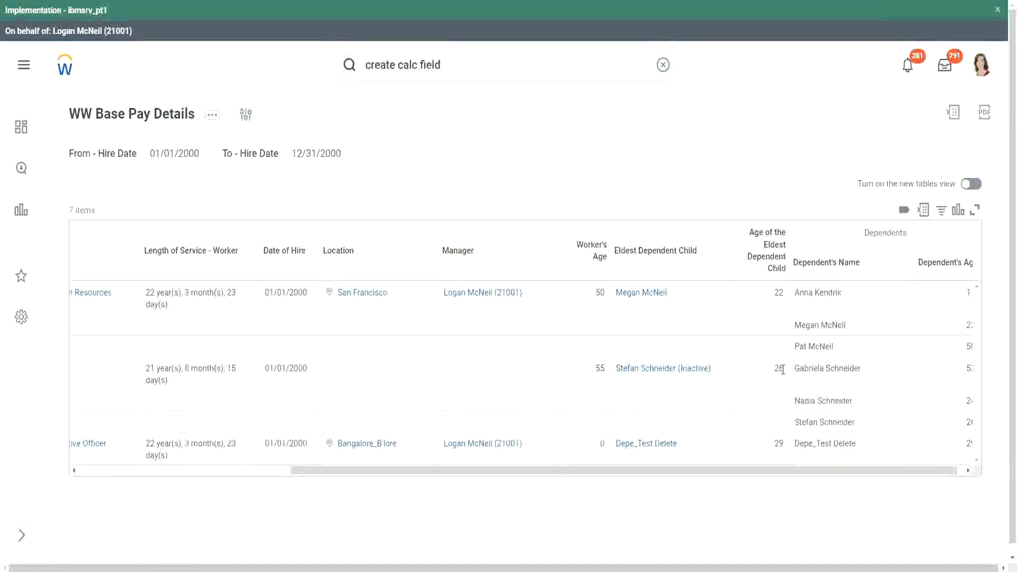
mouse_move(639, 449)
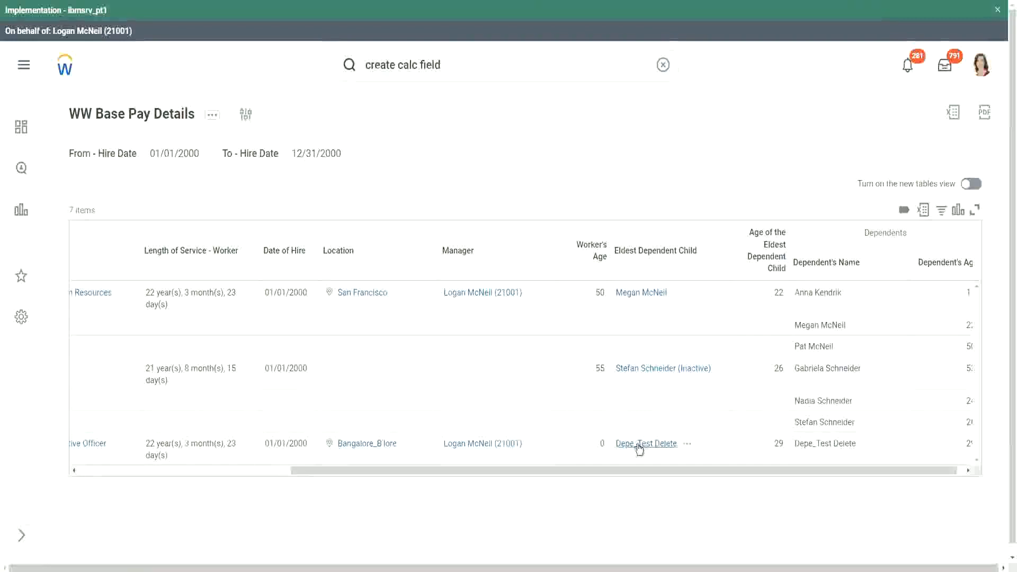
double_click(776, 444)
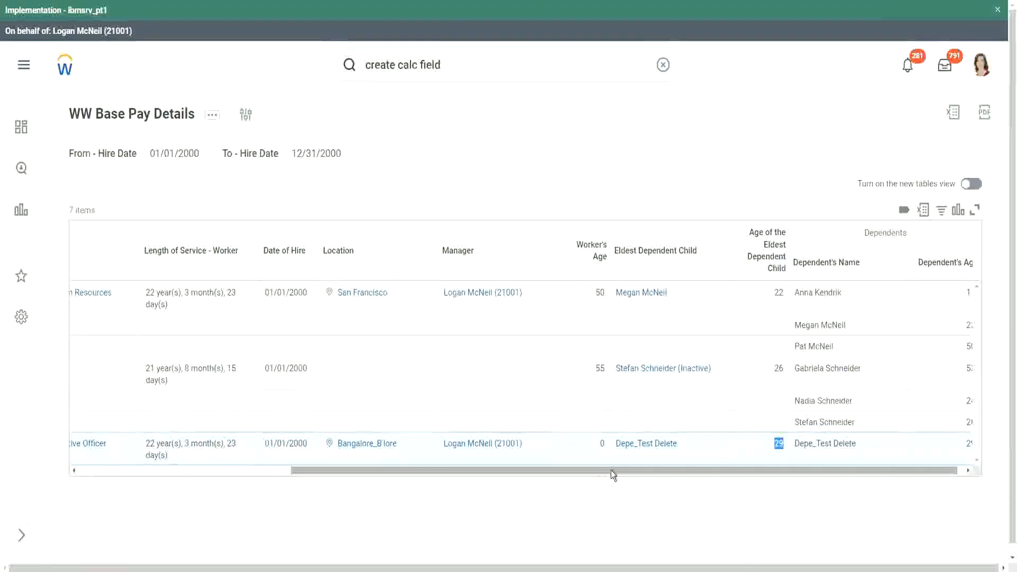
drag(611, 470, 290, 476)
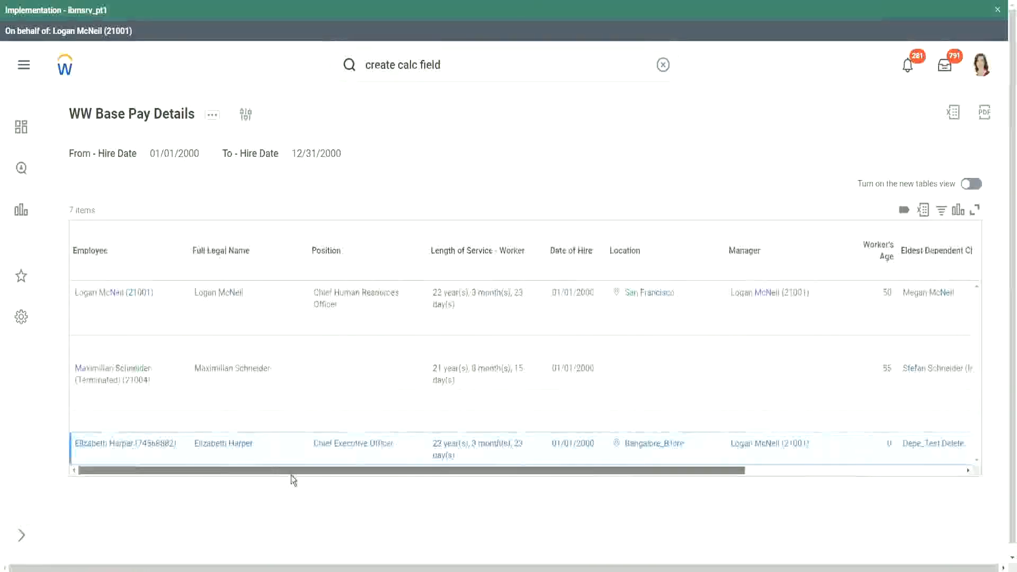